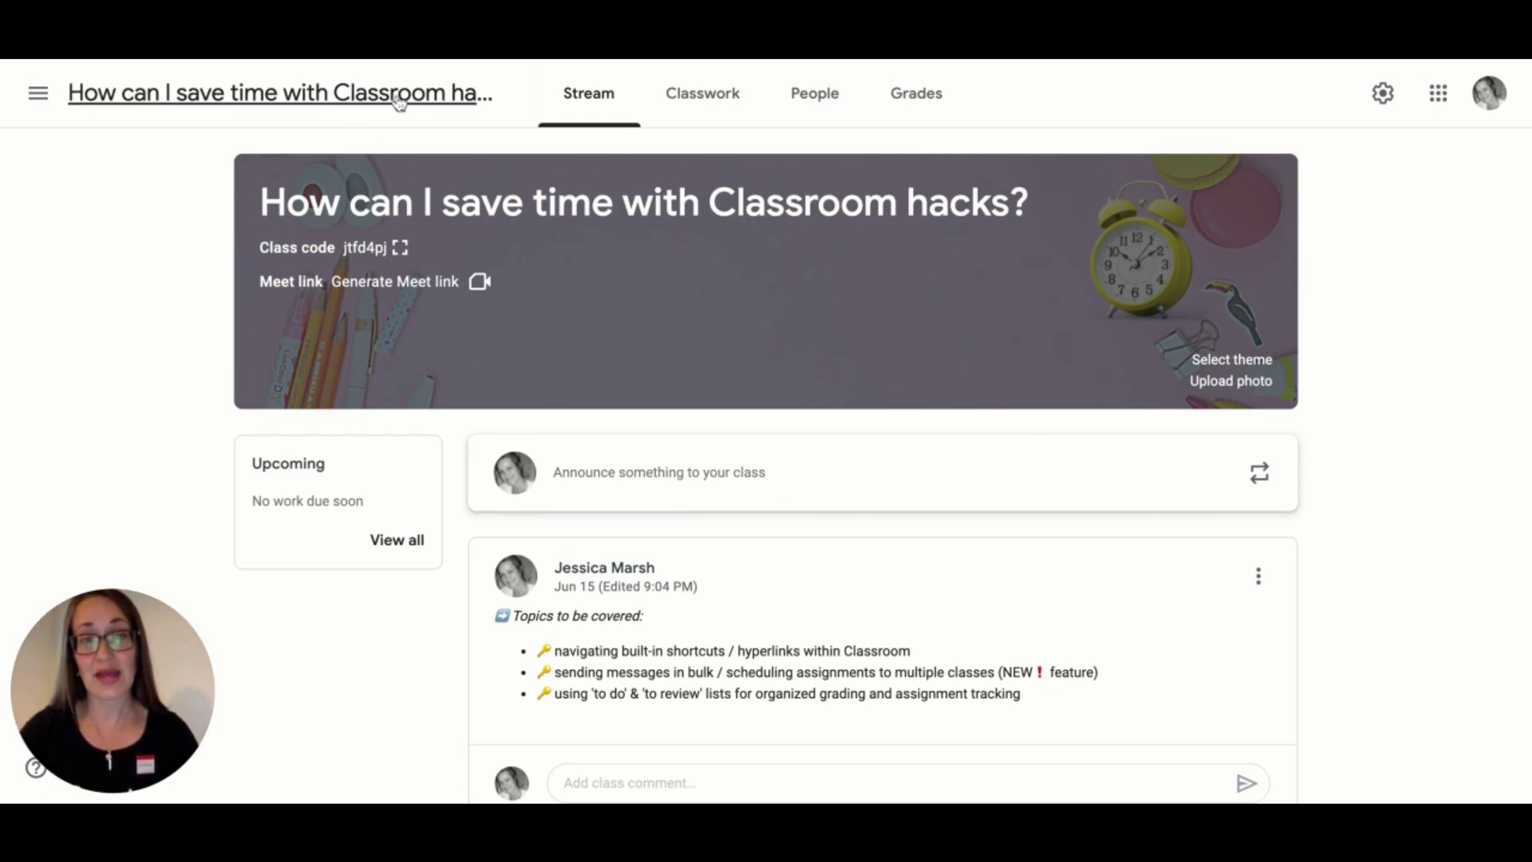
Glance at the main menu, then go to the class's Classwork page with its topics
{"action": "left_click", "coordinate": [38, 93]}
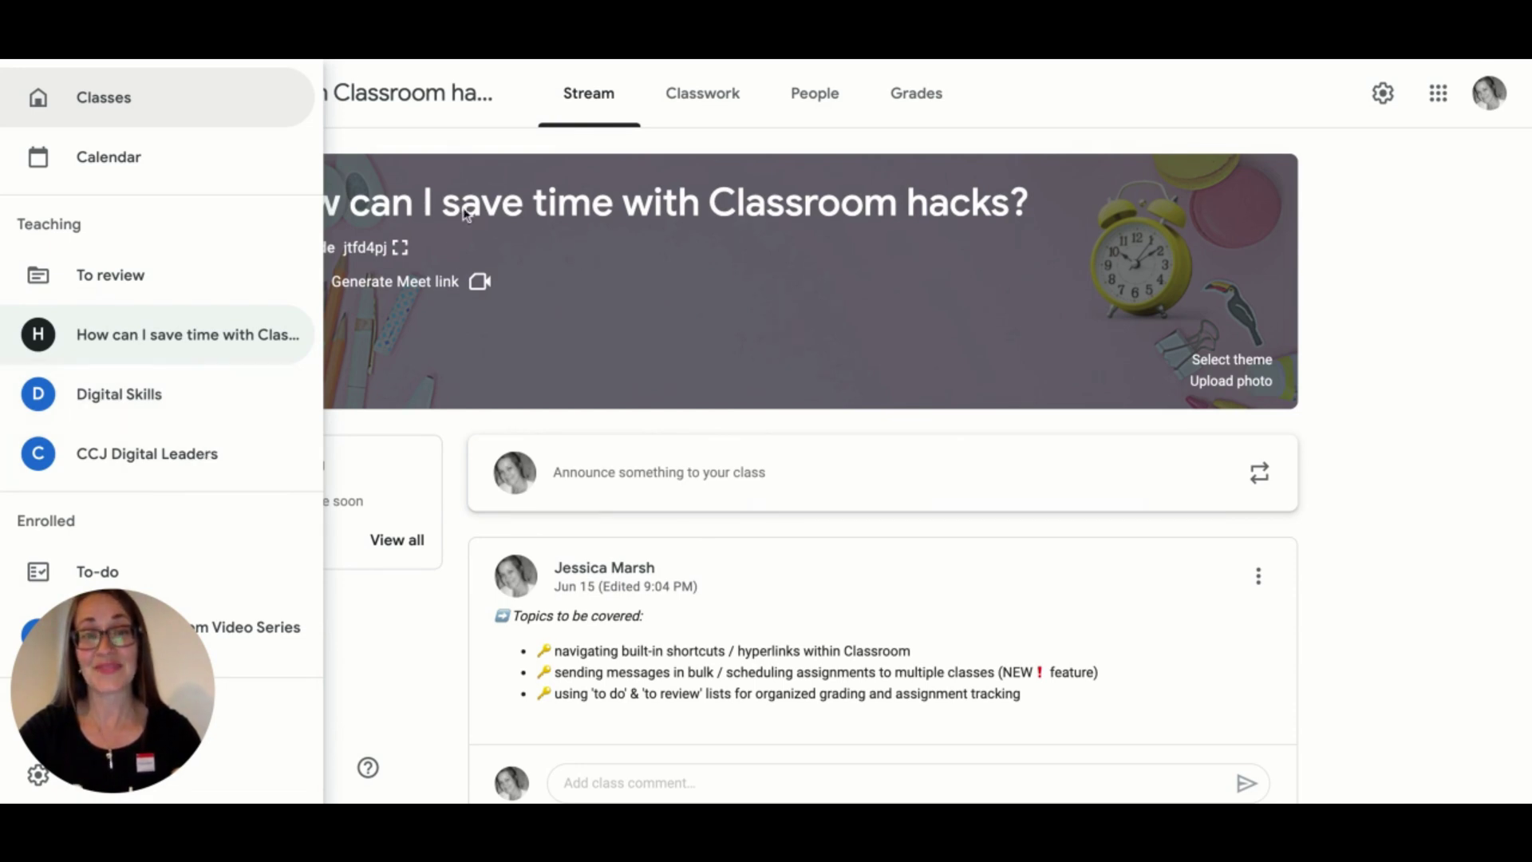
{"action": "left_click", "coordinate": [707, 94]}
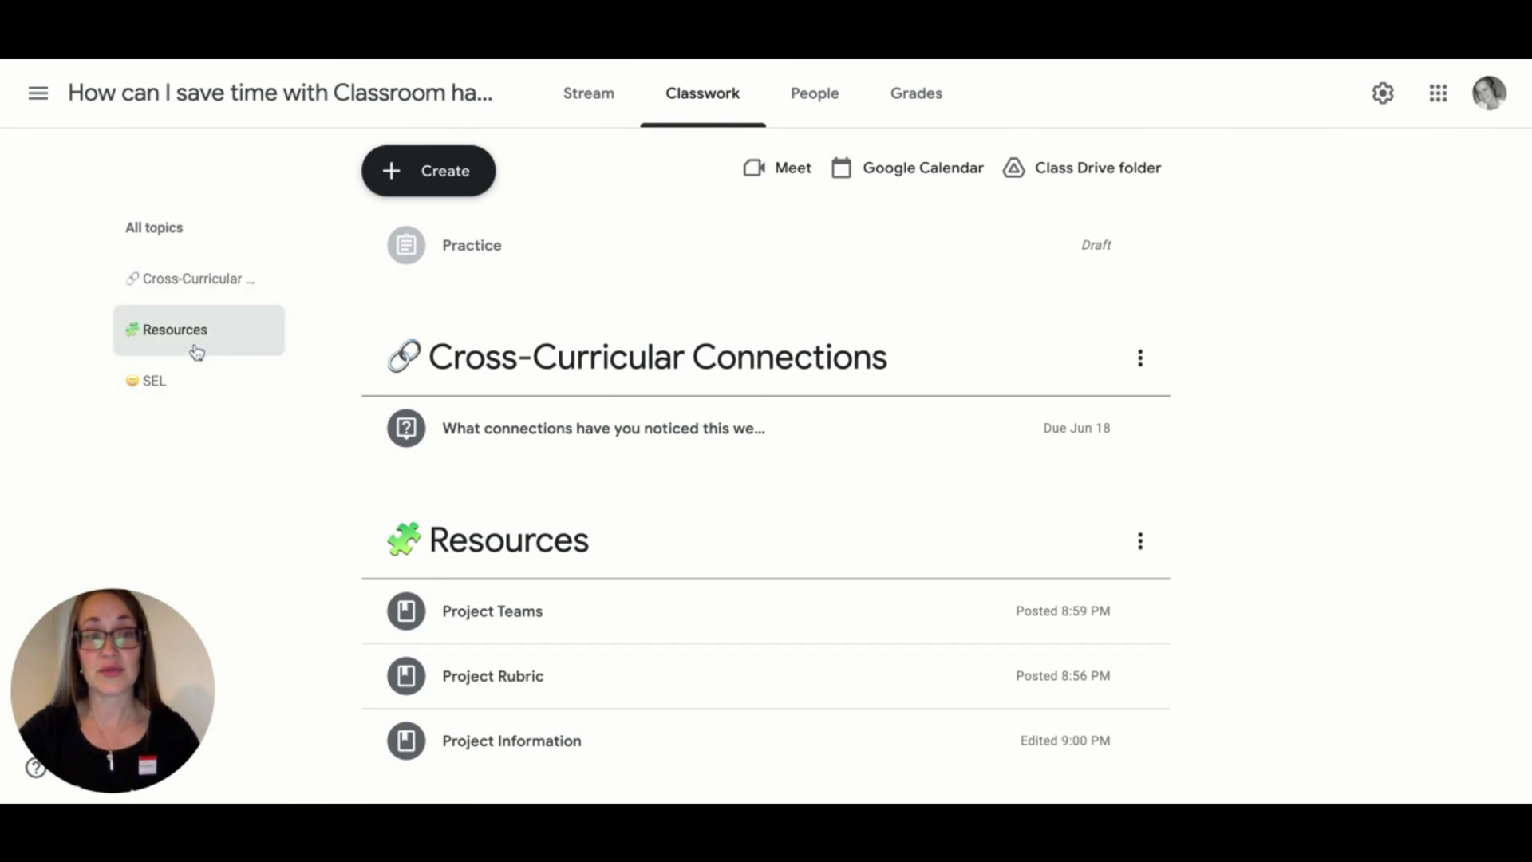
Jump to the Resources topic, then filter Classwork to the SEL topic
{"action": "left_click", "coordinate": [192, 339]}
{"action": "scroll", "coordinate": [551, 420], "scroll_direction": "down", "scroll_amount": 2}
{"action": "scroll", "coordinate": [550, 420], "scroll_direction": "down", "scroll_amount": 5}
{"action": "scroll", "coordinate": [551, 420], "scroll_direction": "up", "scroll_amount": 2}
{"action": "scroll", "coordinate": [550, 420], "scroll_direction": "up", "scroll_amount": 5}
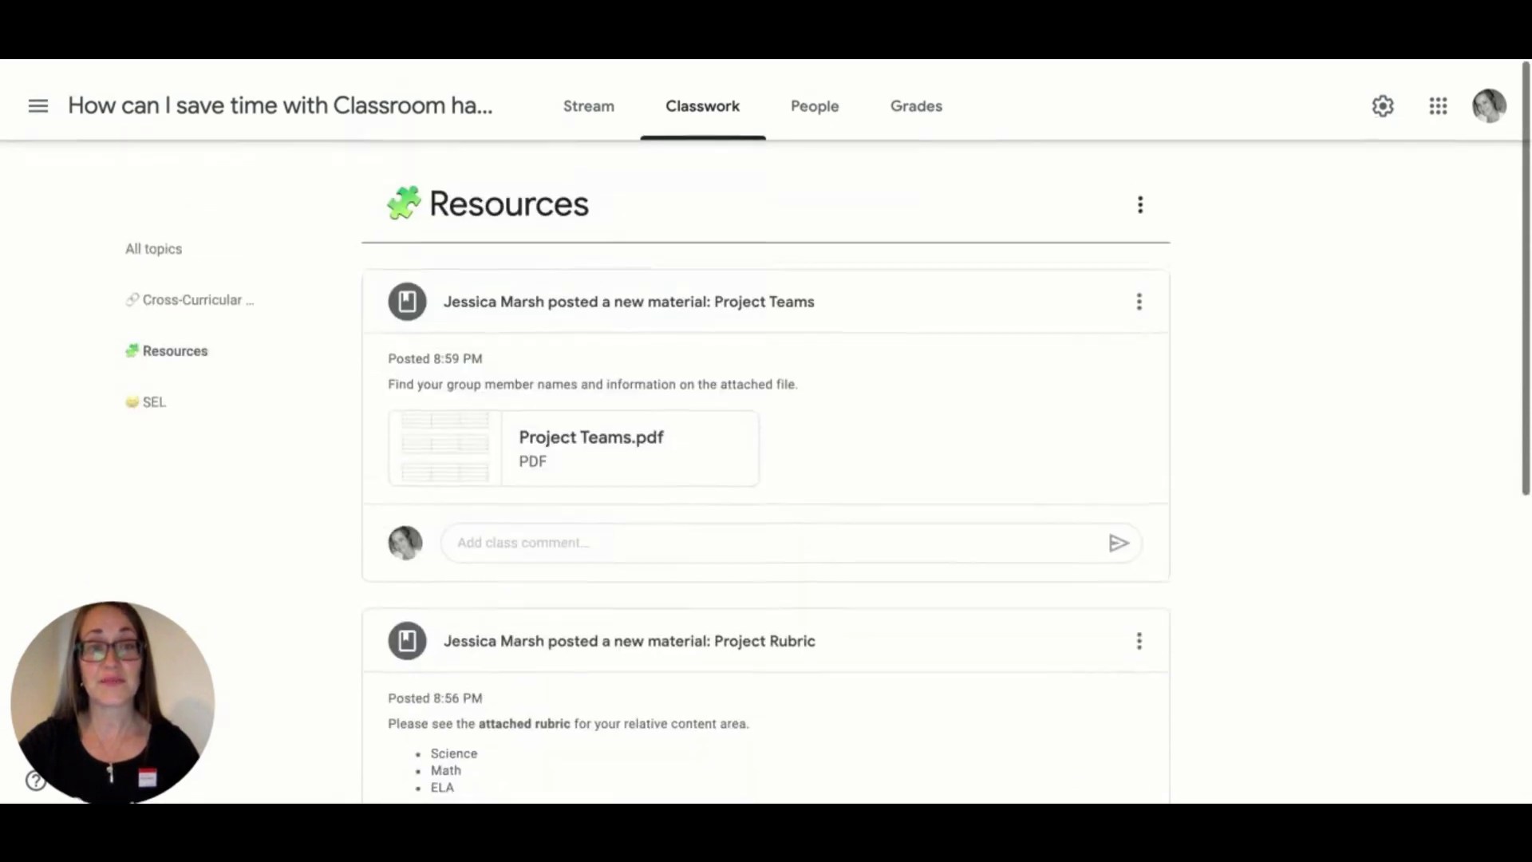
{"action": "left_click", "coordinate": [154, 391]}
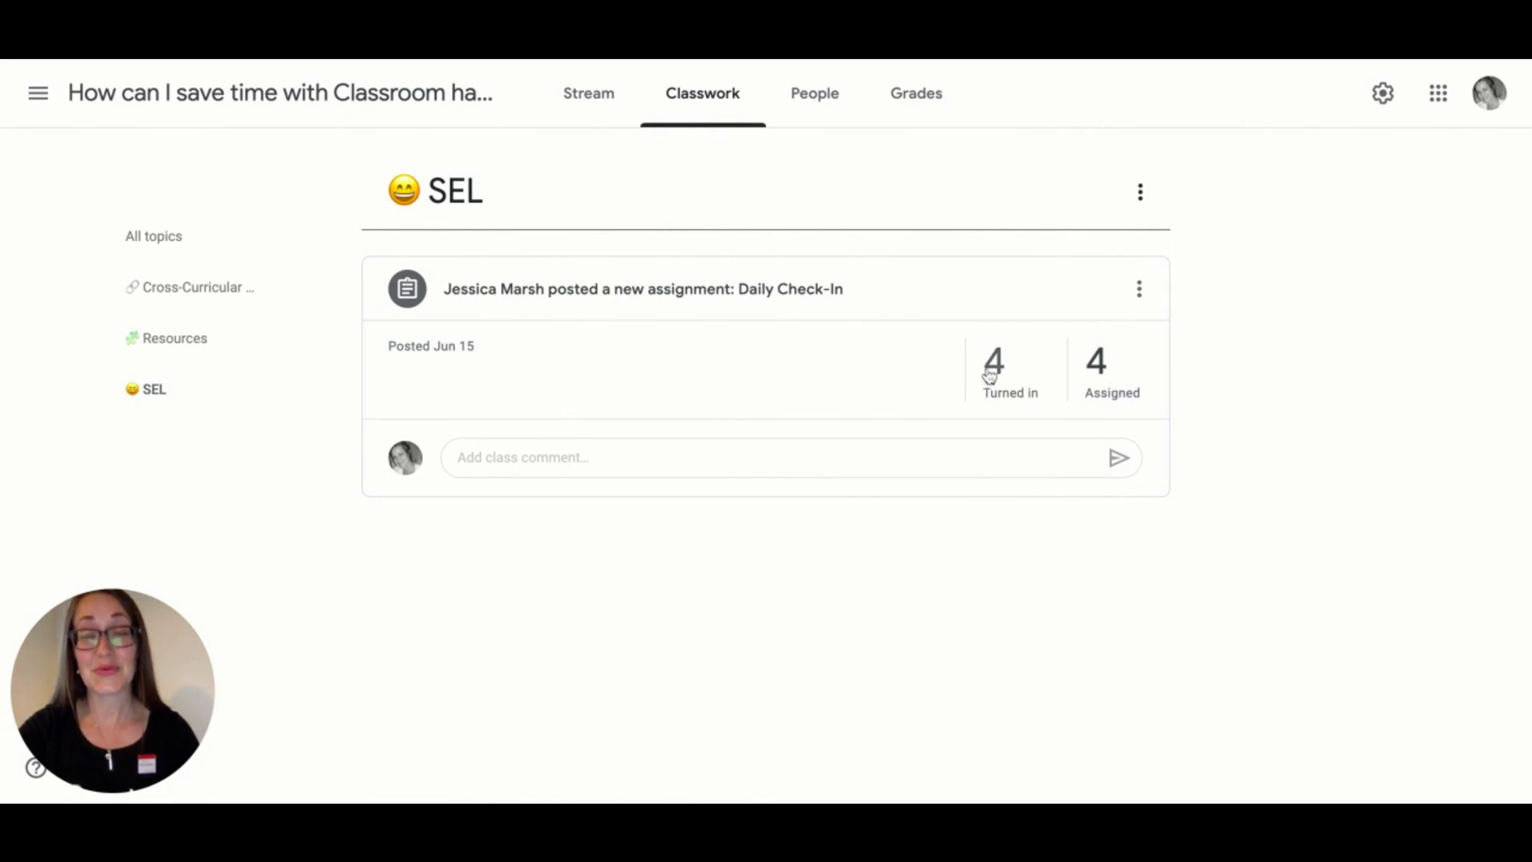
Review one student's Daily Check-In work and profile, then open the class Grades table
{"action": "left_click", "coordinate": [1101, 379]}
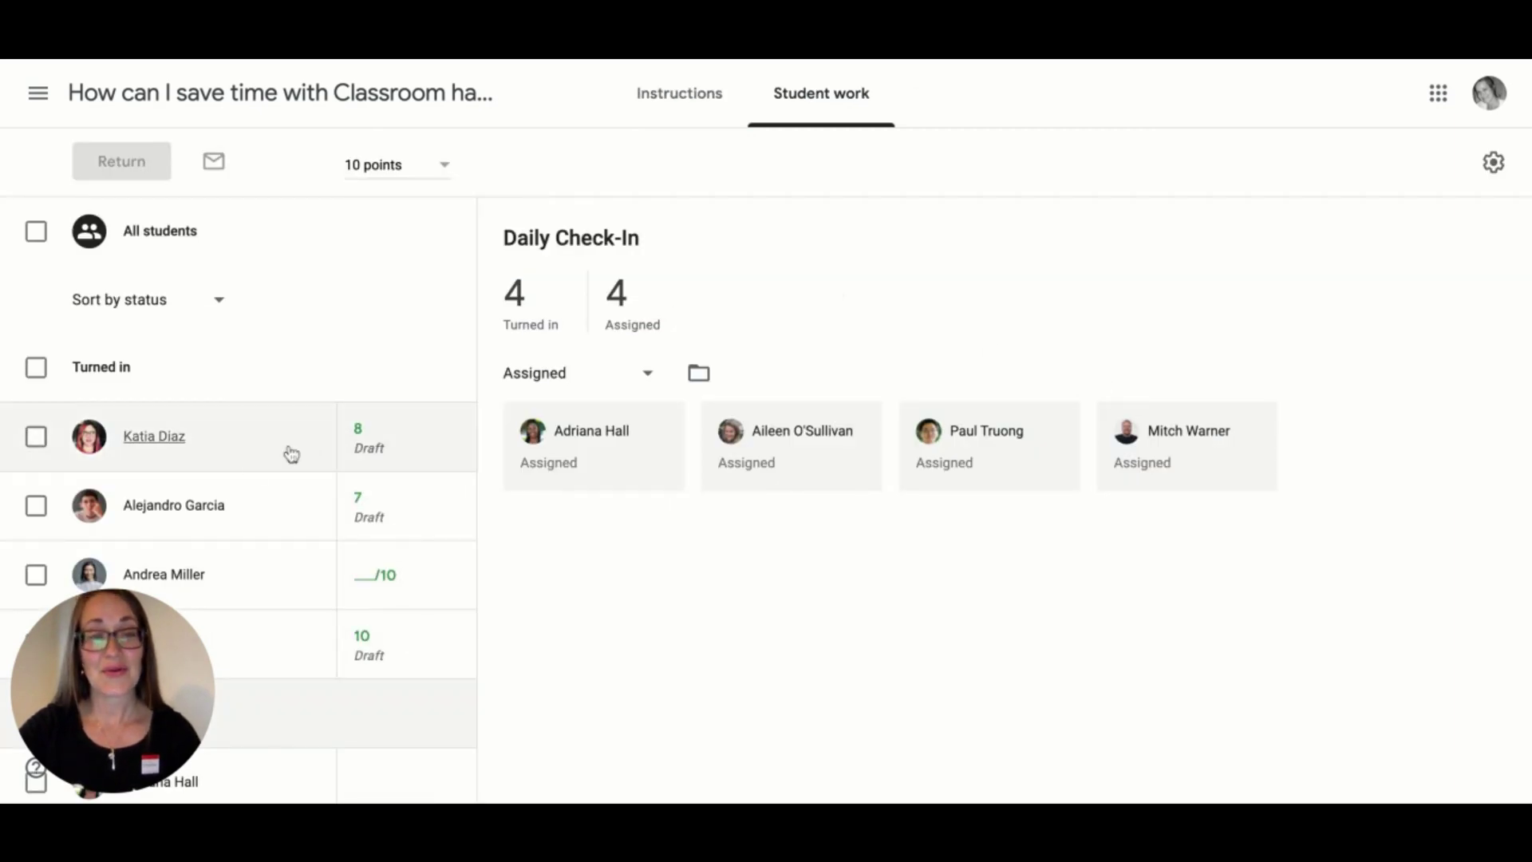
{"action": "left_click", "coordinate": [176, 510]}
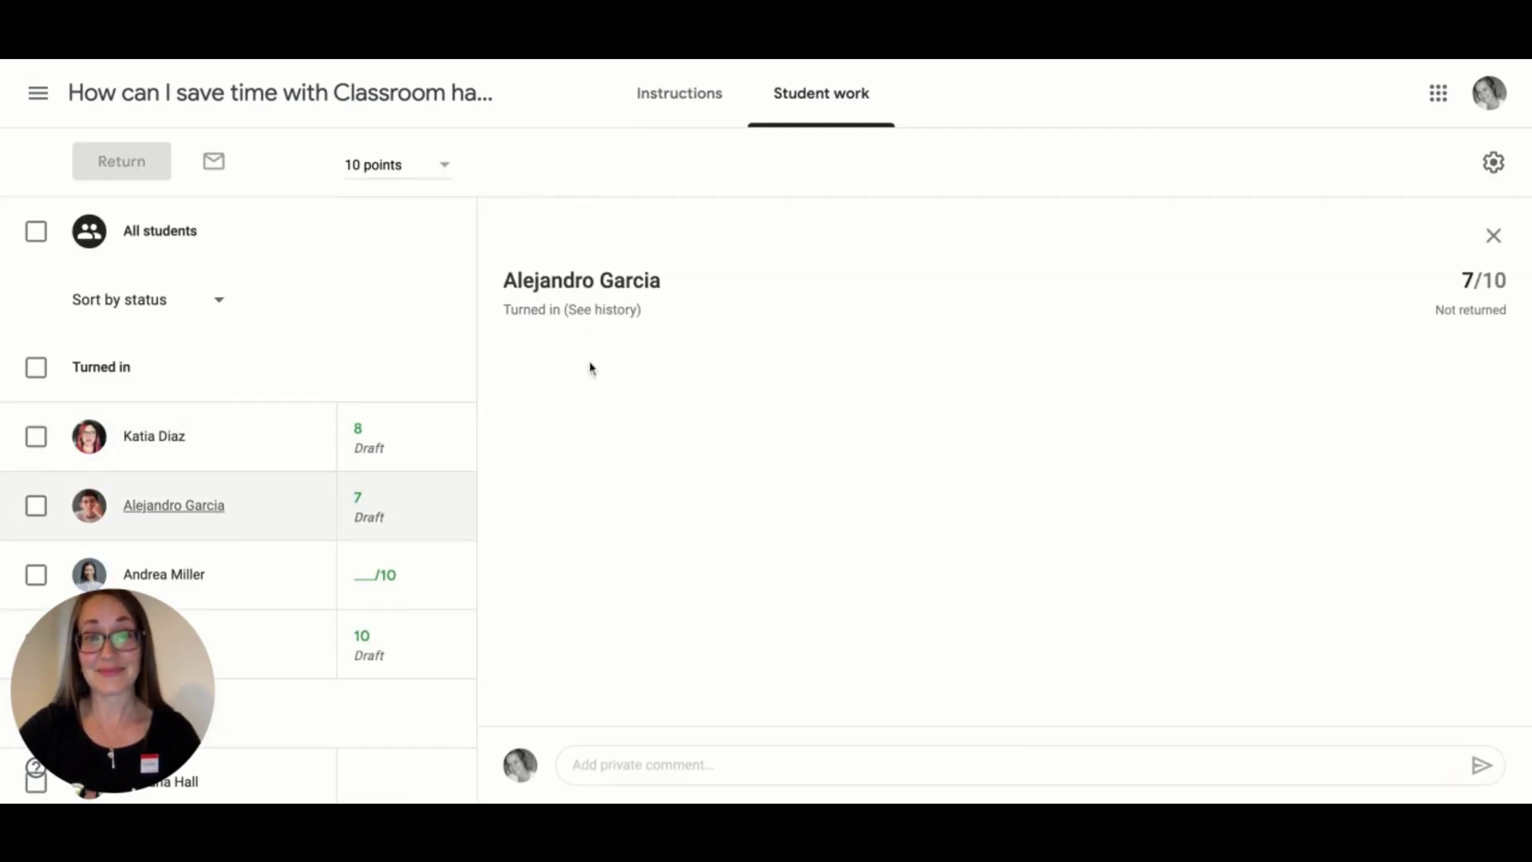
{"action": "left_click", "coordinate": [621, 288]}
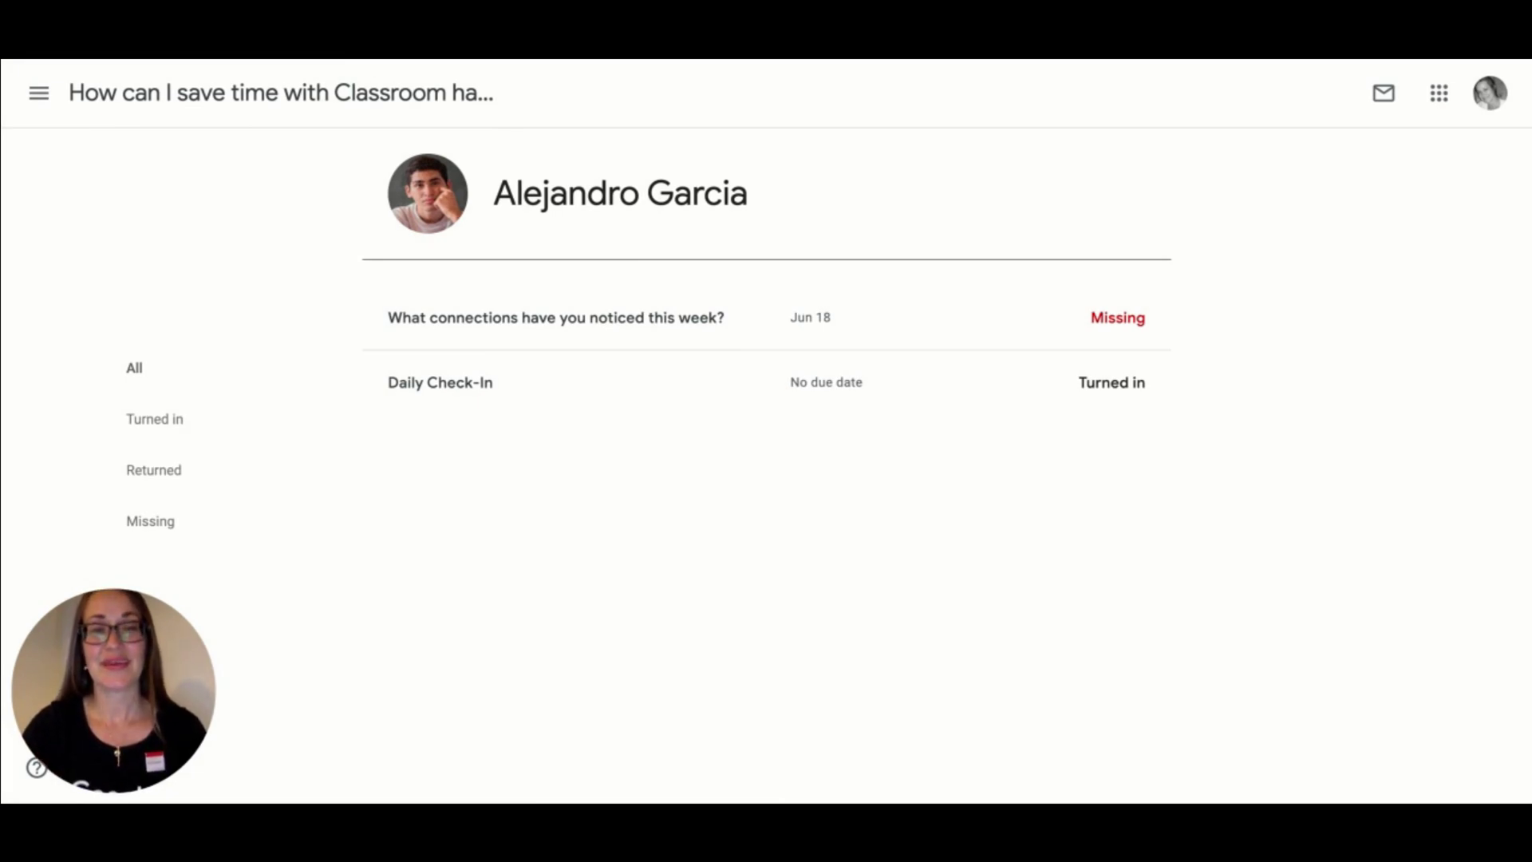
{"action": "left_click", "coordinate": [333, 99]}
{"action": "left_click", "coordinate": [926, 94]}
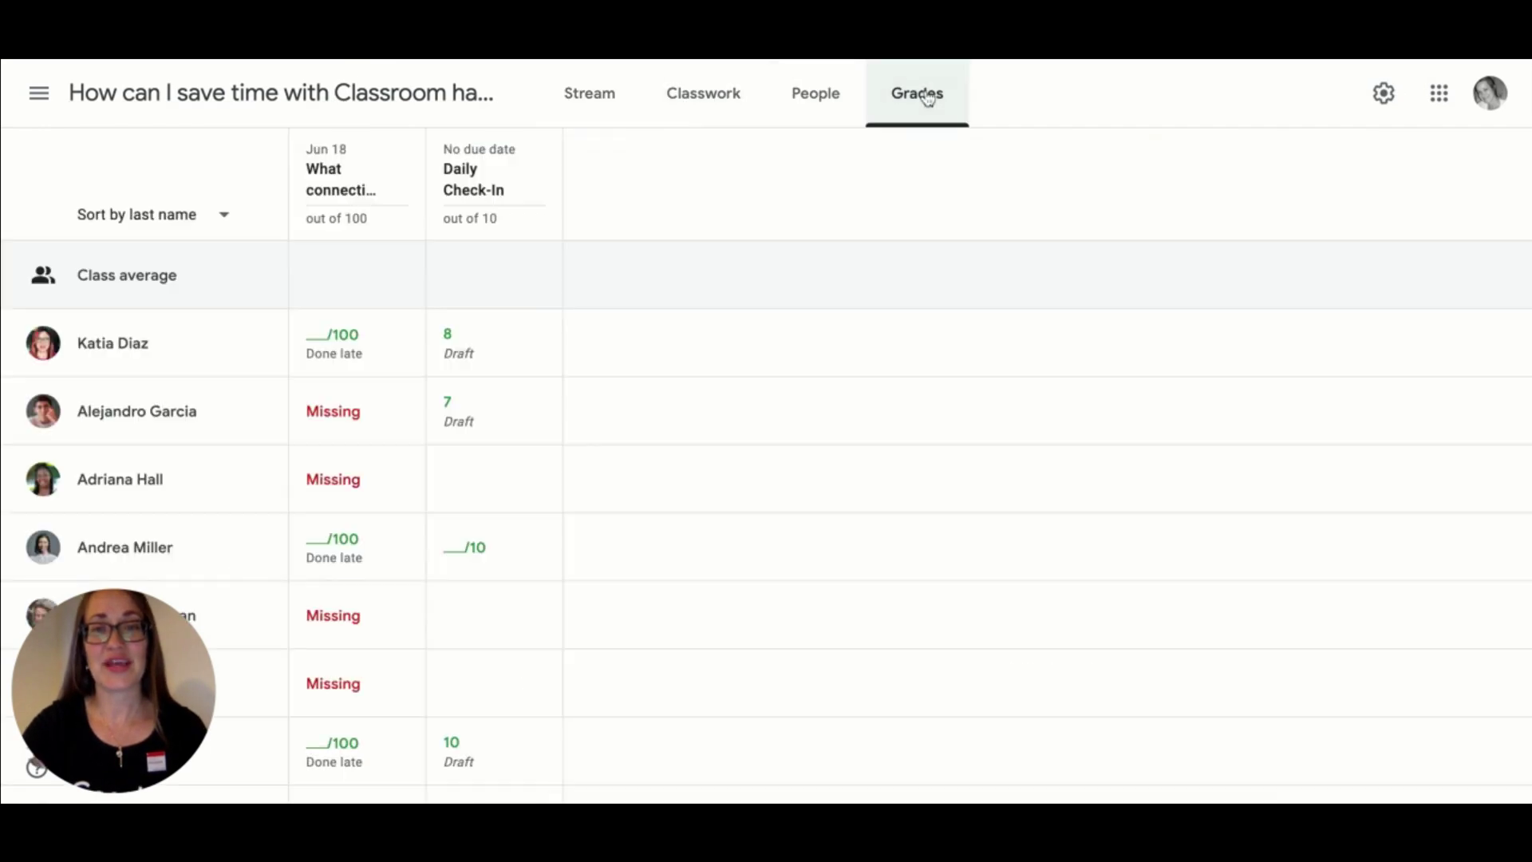
Filter Daily Check-In student work to Assigned and select all four unsubmitted students
{"action": "left_click", "coordinate": [467, 195]}
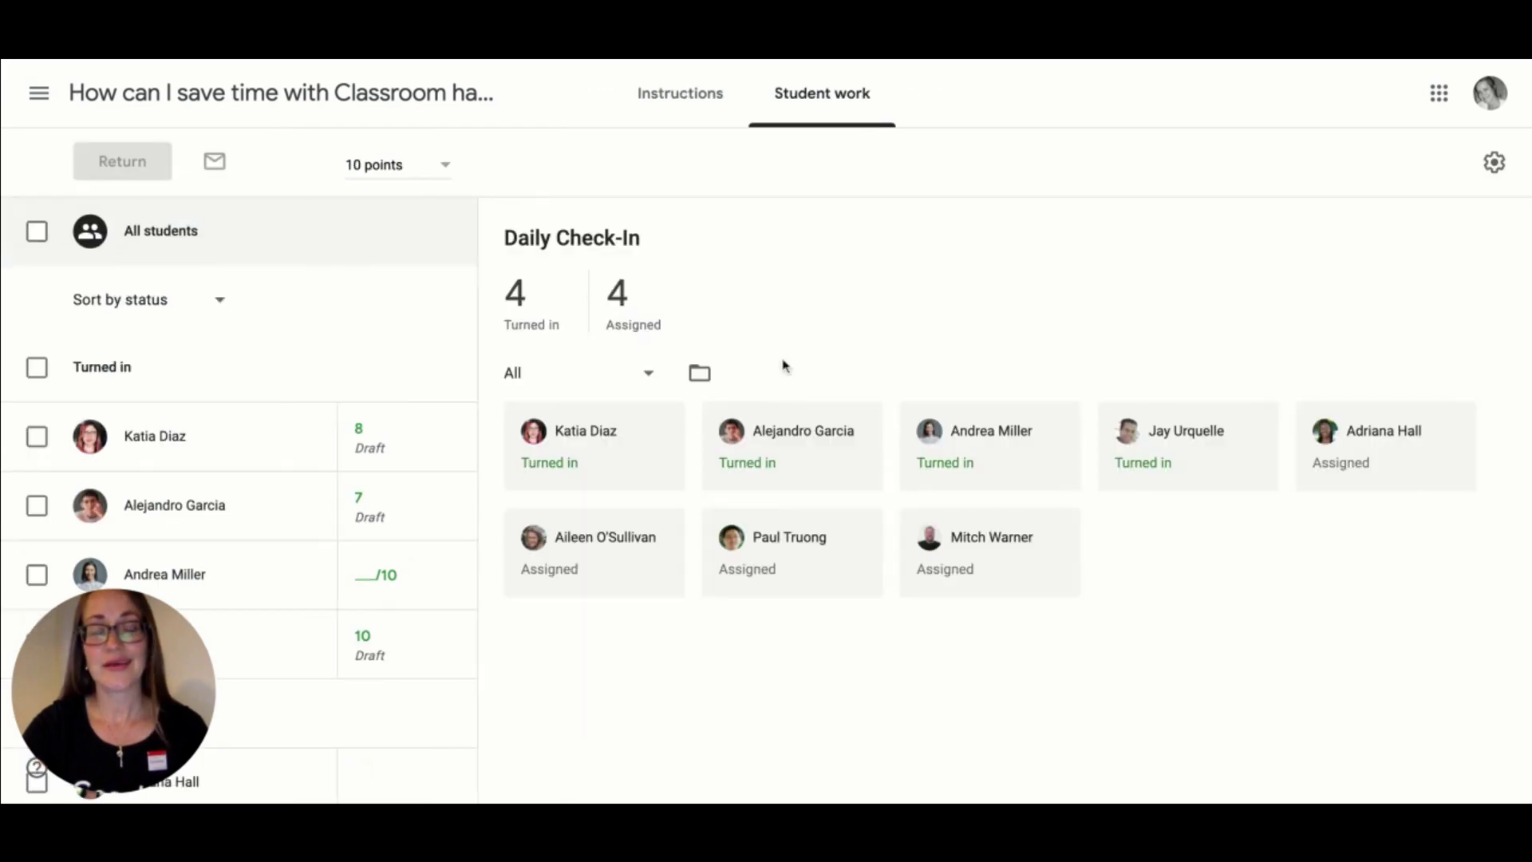
{"action": "left_click", "coordinate": [621, 304]}
{"action": "scroll", "coordinate": [310, 639], "scroll_direction": "down", "scroll_amount": 4}
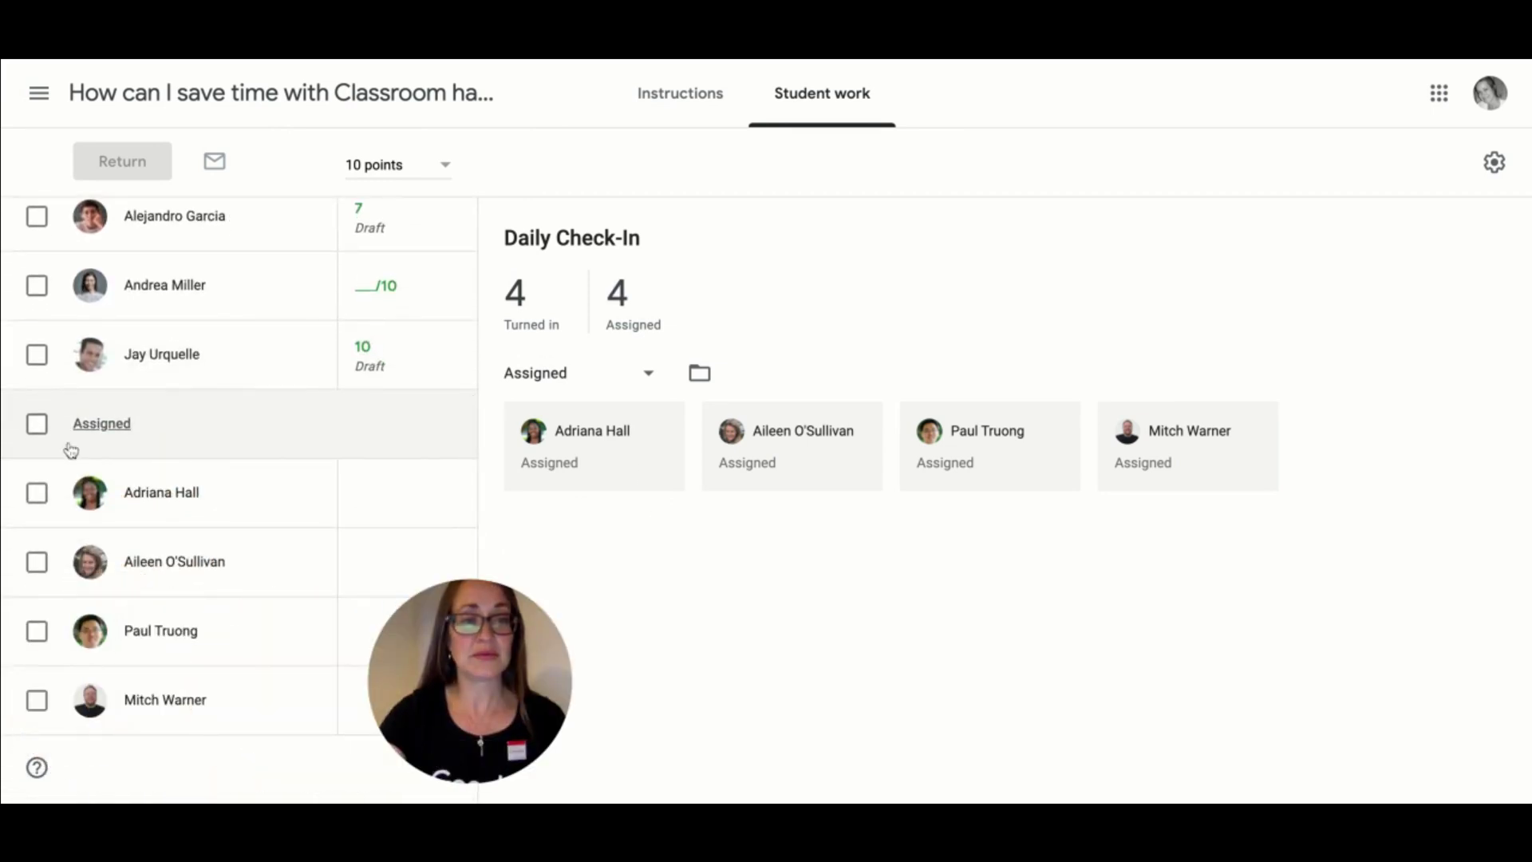
{"action": "left_click", "coordinate": [36, 424]}
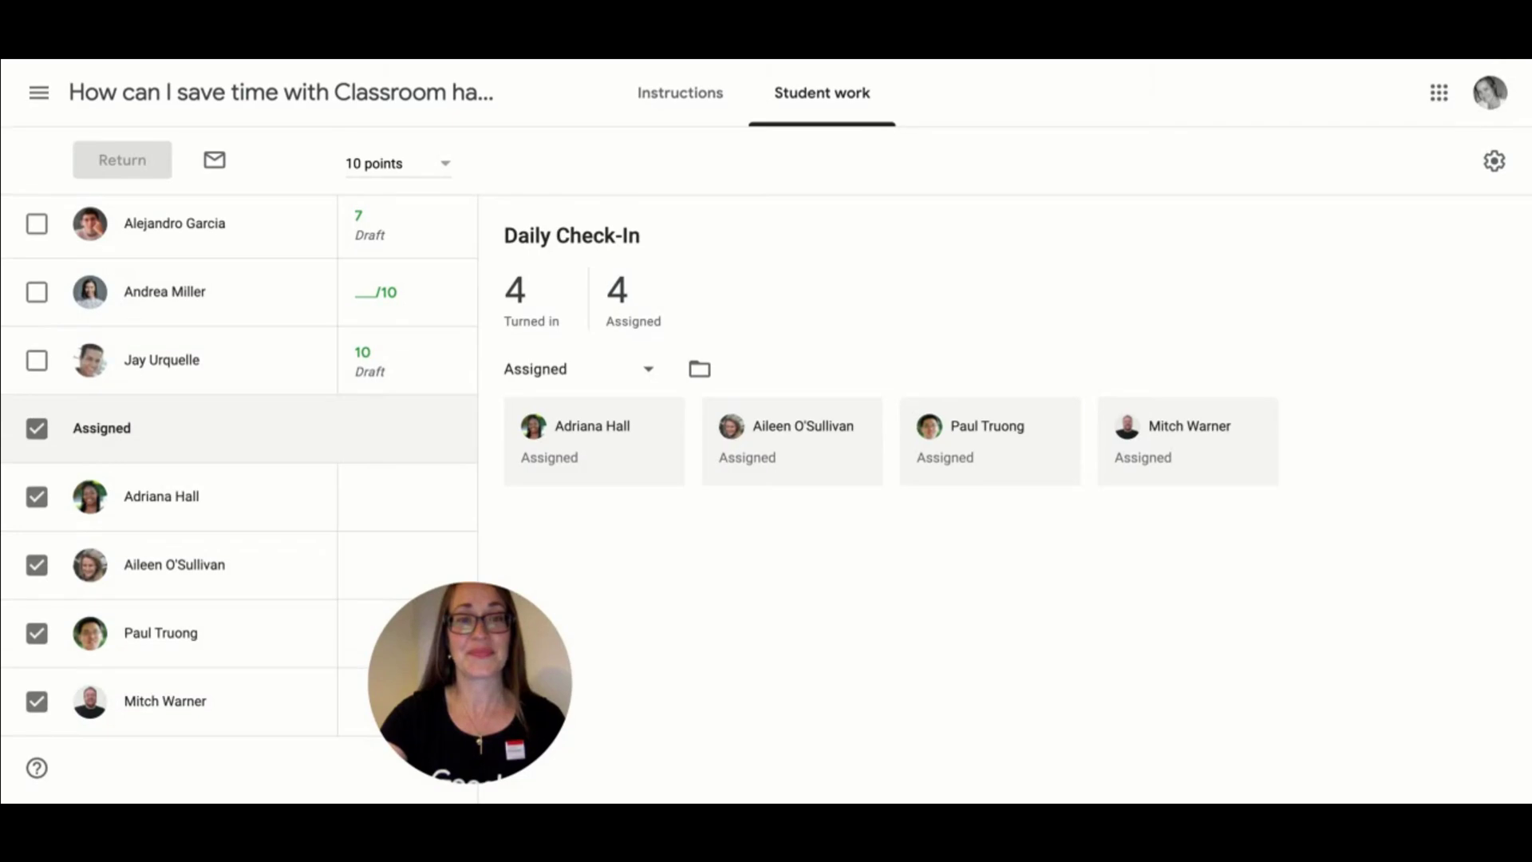
{"action": "scroll", "coordinate": [301, 537], "scroll_direction": "up", "scroll_amount": 5}
{"action": "scroll", "coordinate": [37, 766], "scroll_direction": "down", "scroll_amount": 2}
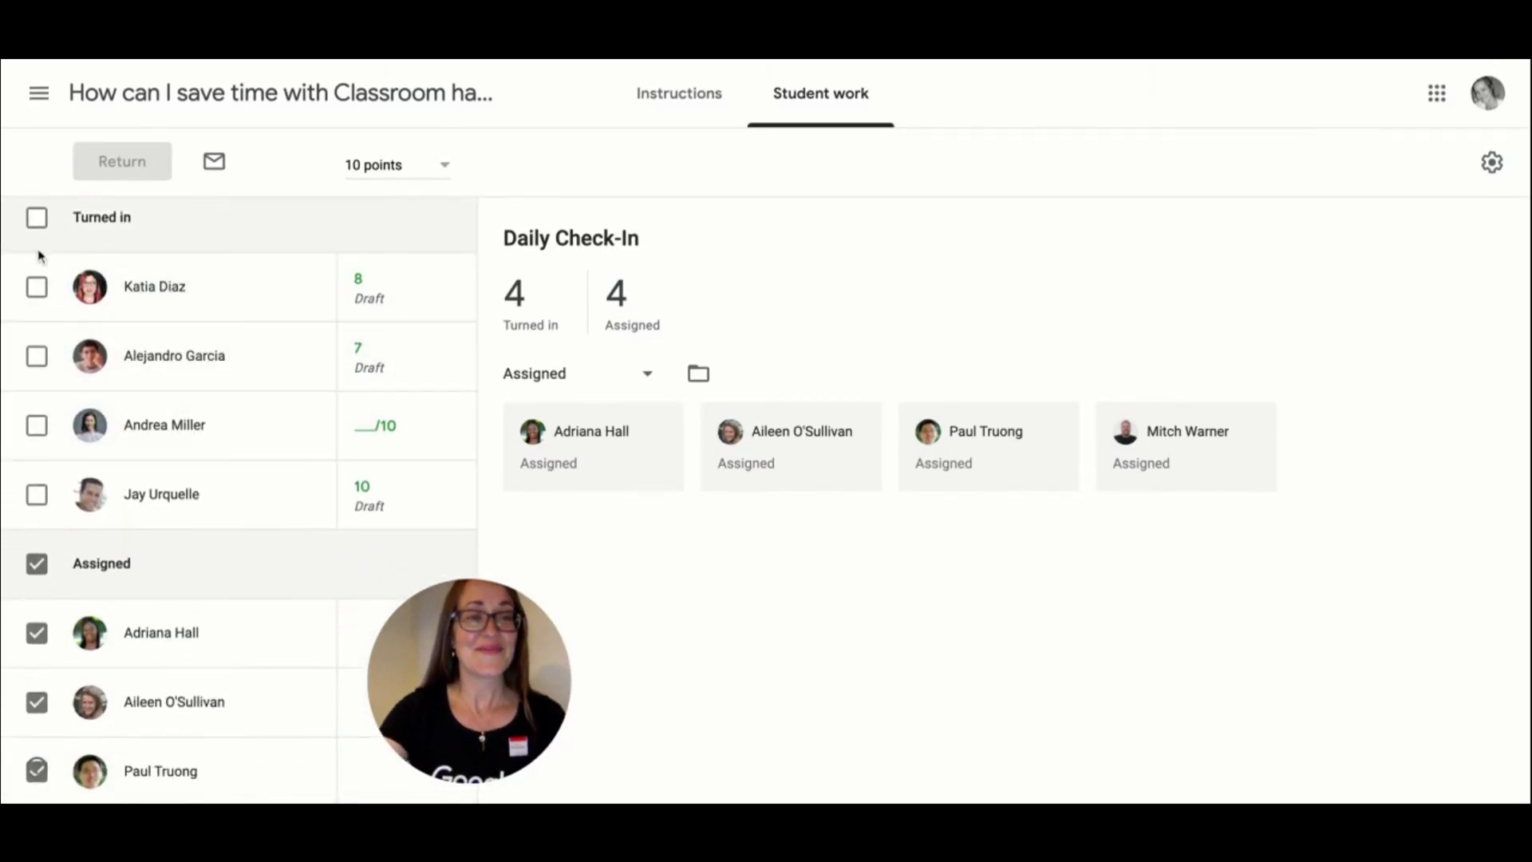
Select the four Turned in students and return their Daily Check-Ins with a pasted thank-you comment
{"action": "left_click", "coordinate": [36, 564]}
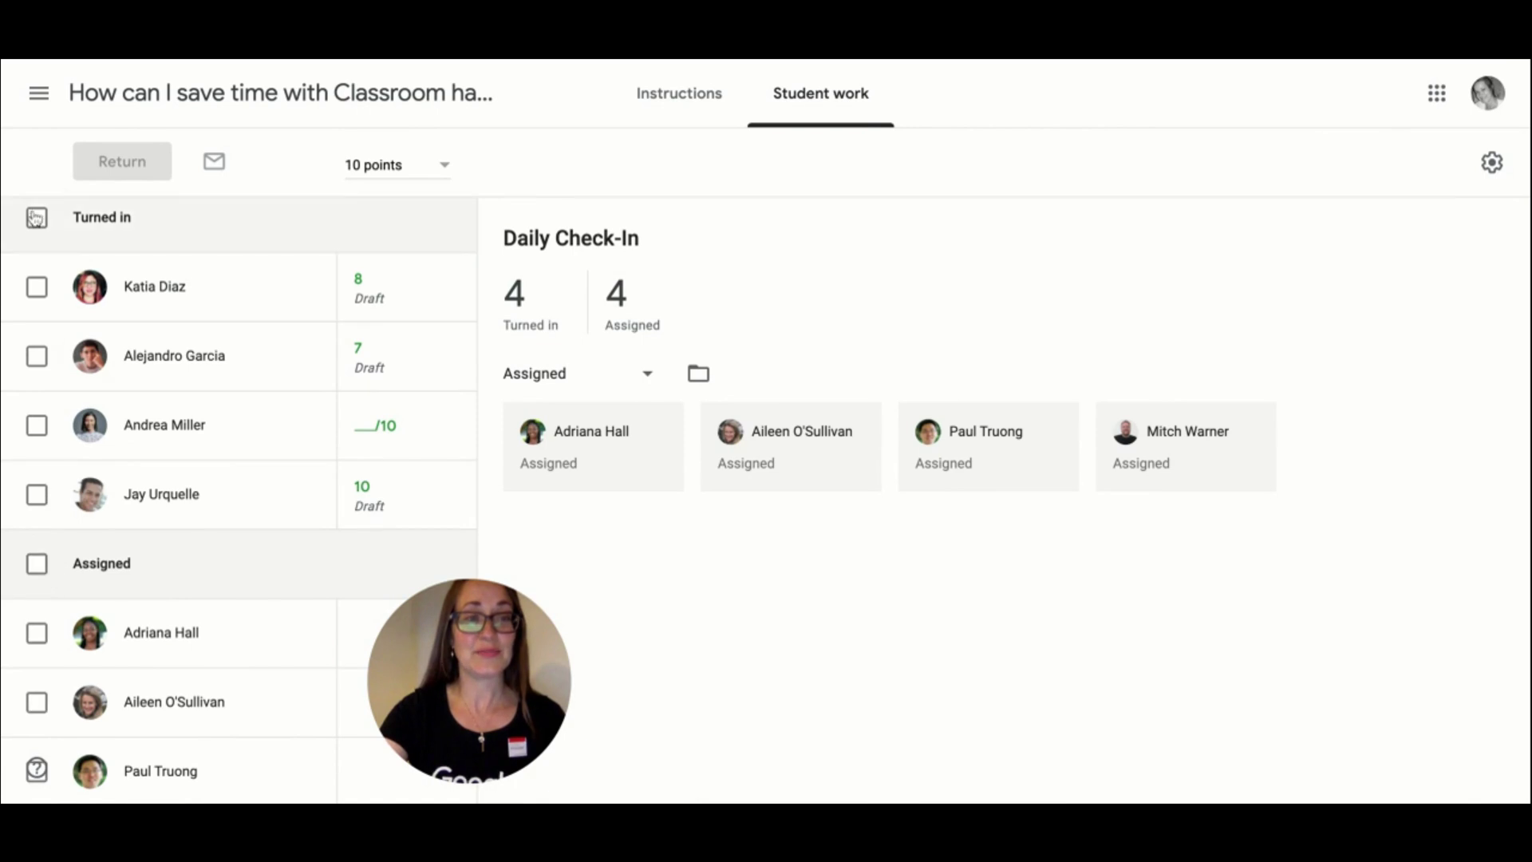
{"action": "left_click", "coordinate": [37, 217]}
{"action": "left_click_drag", "start_coordinate": [420, 602], "coordinate": [80, 581]}
{"action": "left_click", "coordinate": [138, 166]}
{"action": "left_click", "coordinate": [689, 570]}
{"action": "type", "text": "Thank you for turning this in on time. Well done!"}
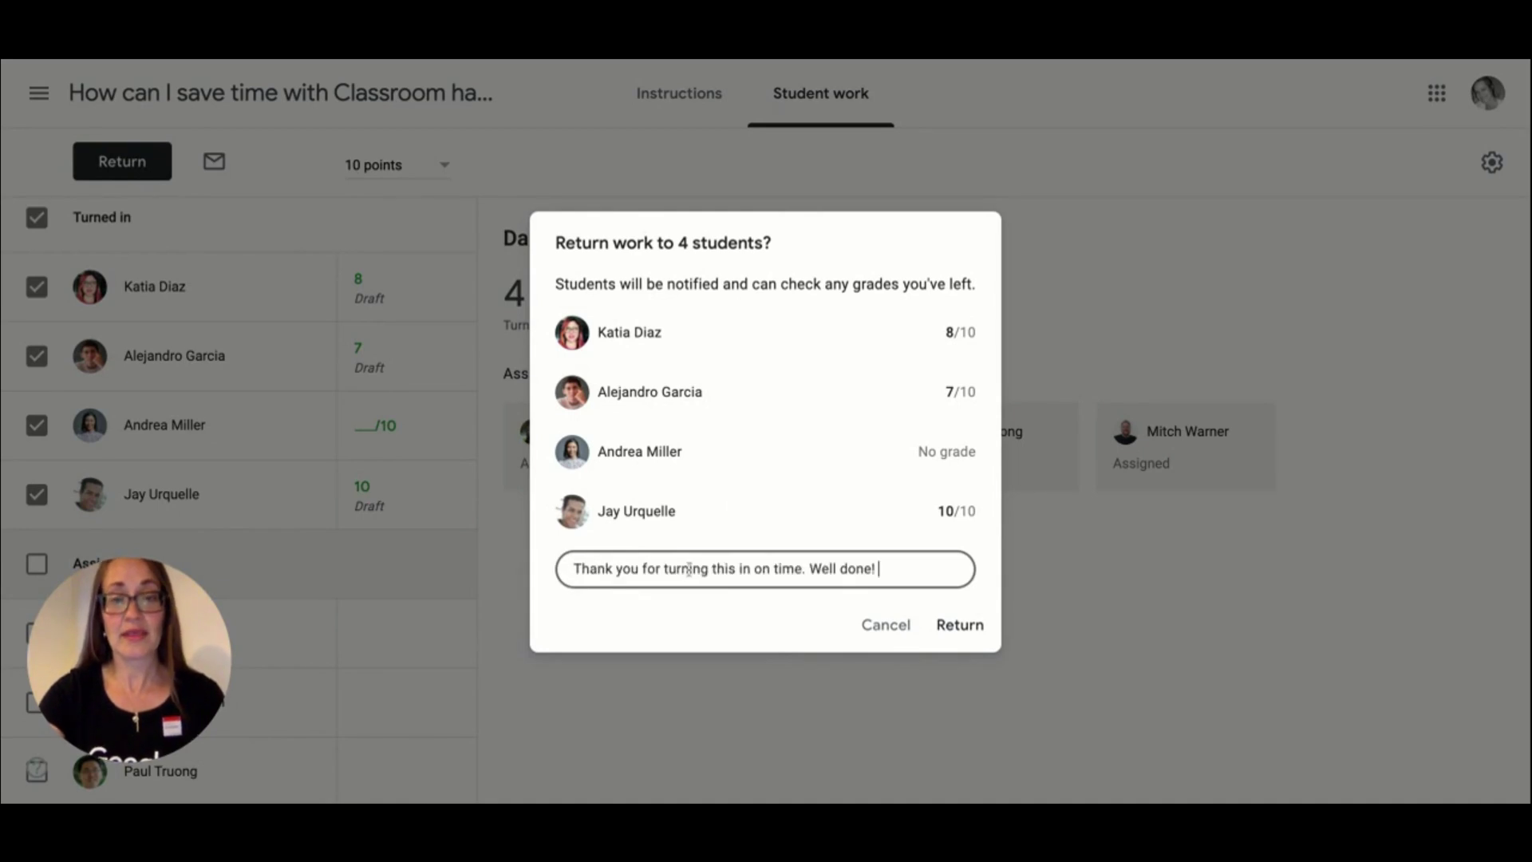
{"action": "left_click", "coordinate": [973, 629]}
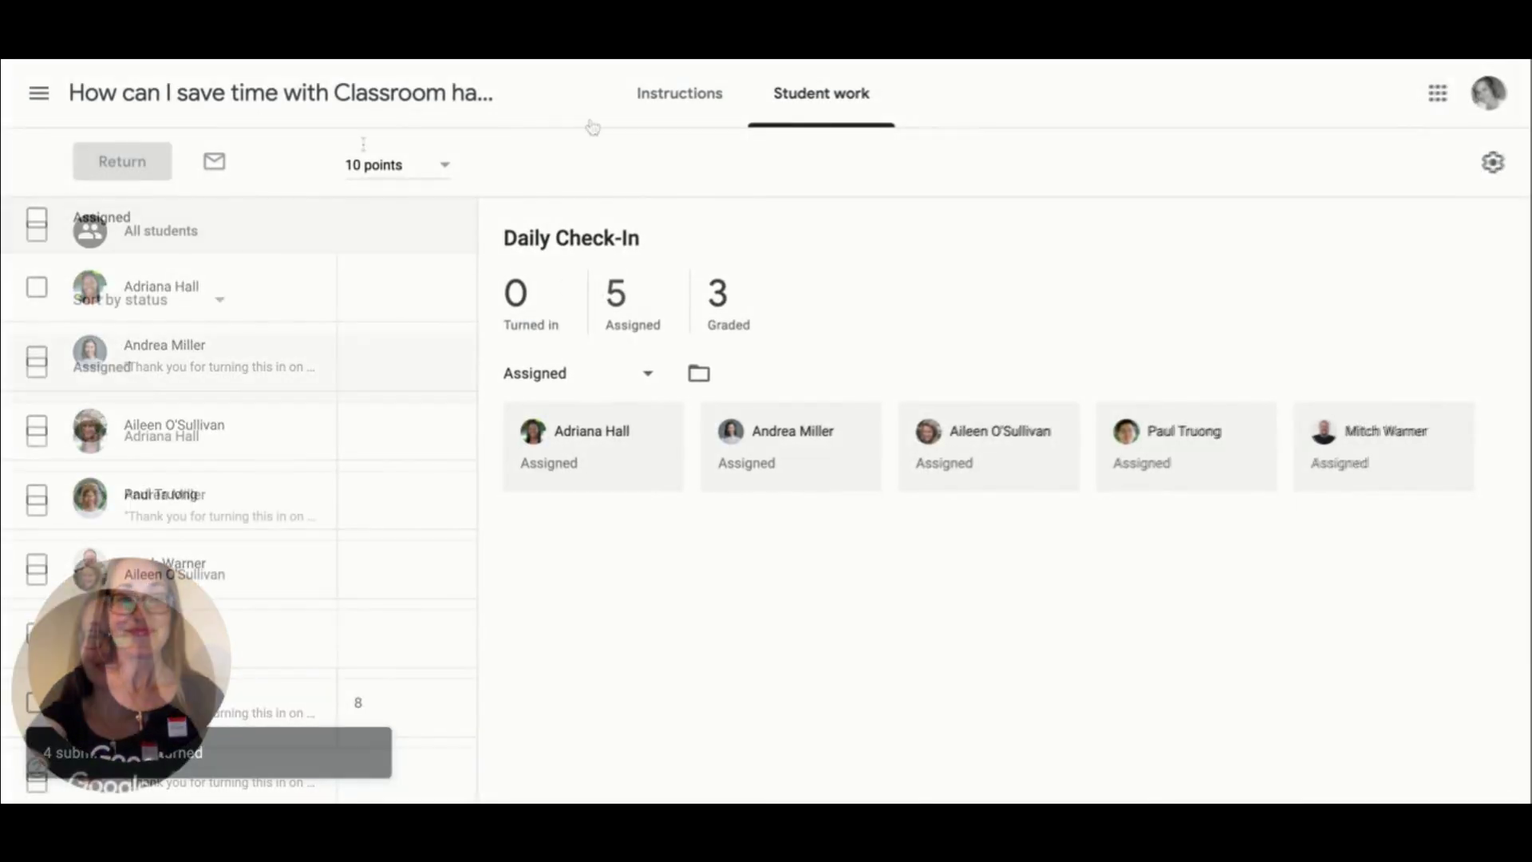
Start a new assignment from the class's Classwork page
{"action": "left_click", "coordinate": [296, 99]}
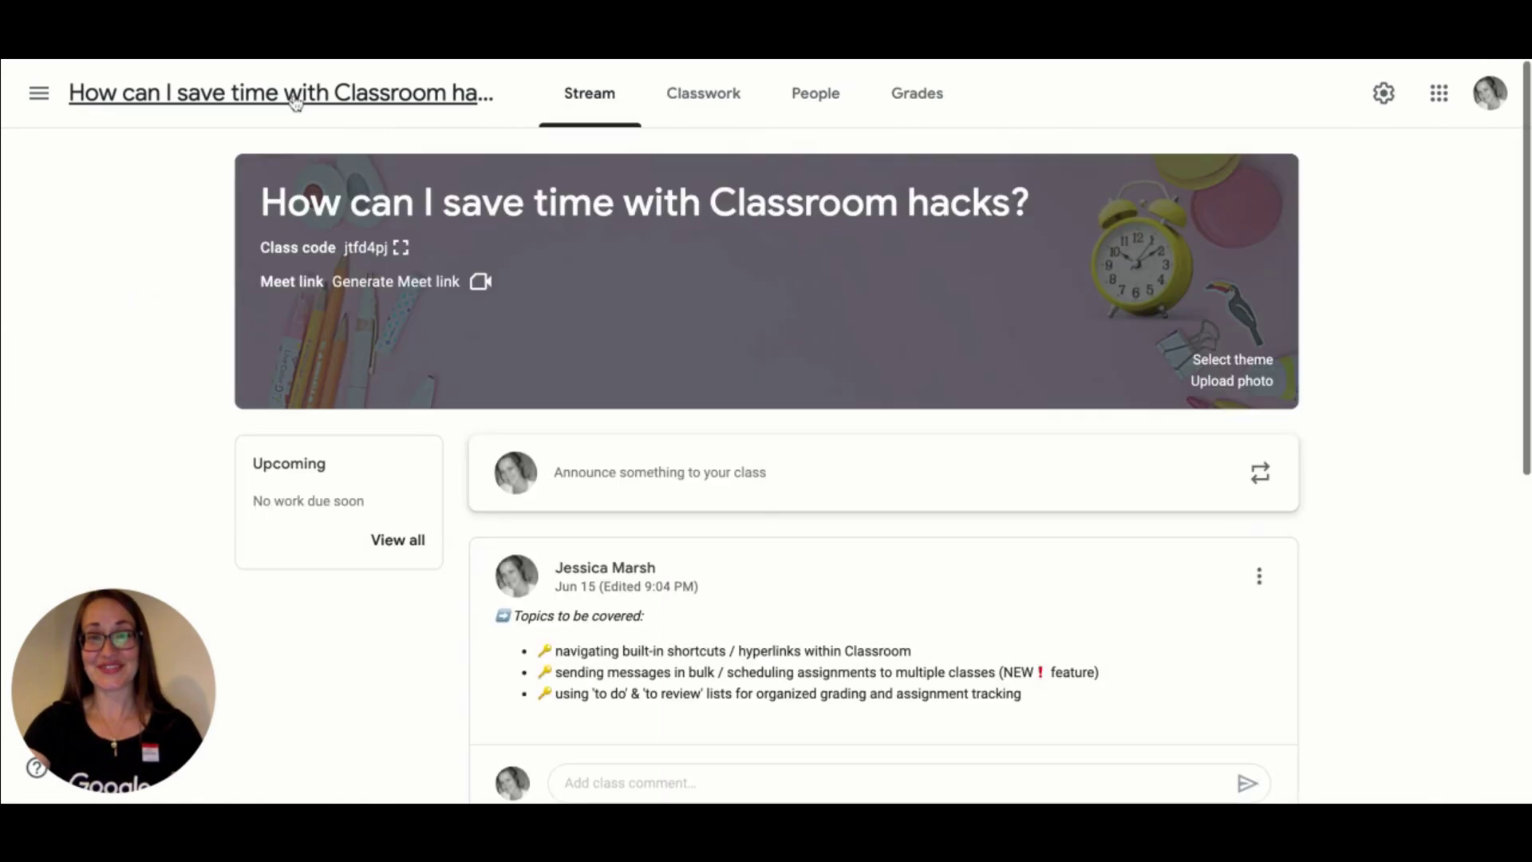
{"action": "left_click", "coordinate": [723, 116]}
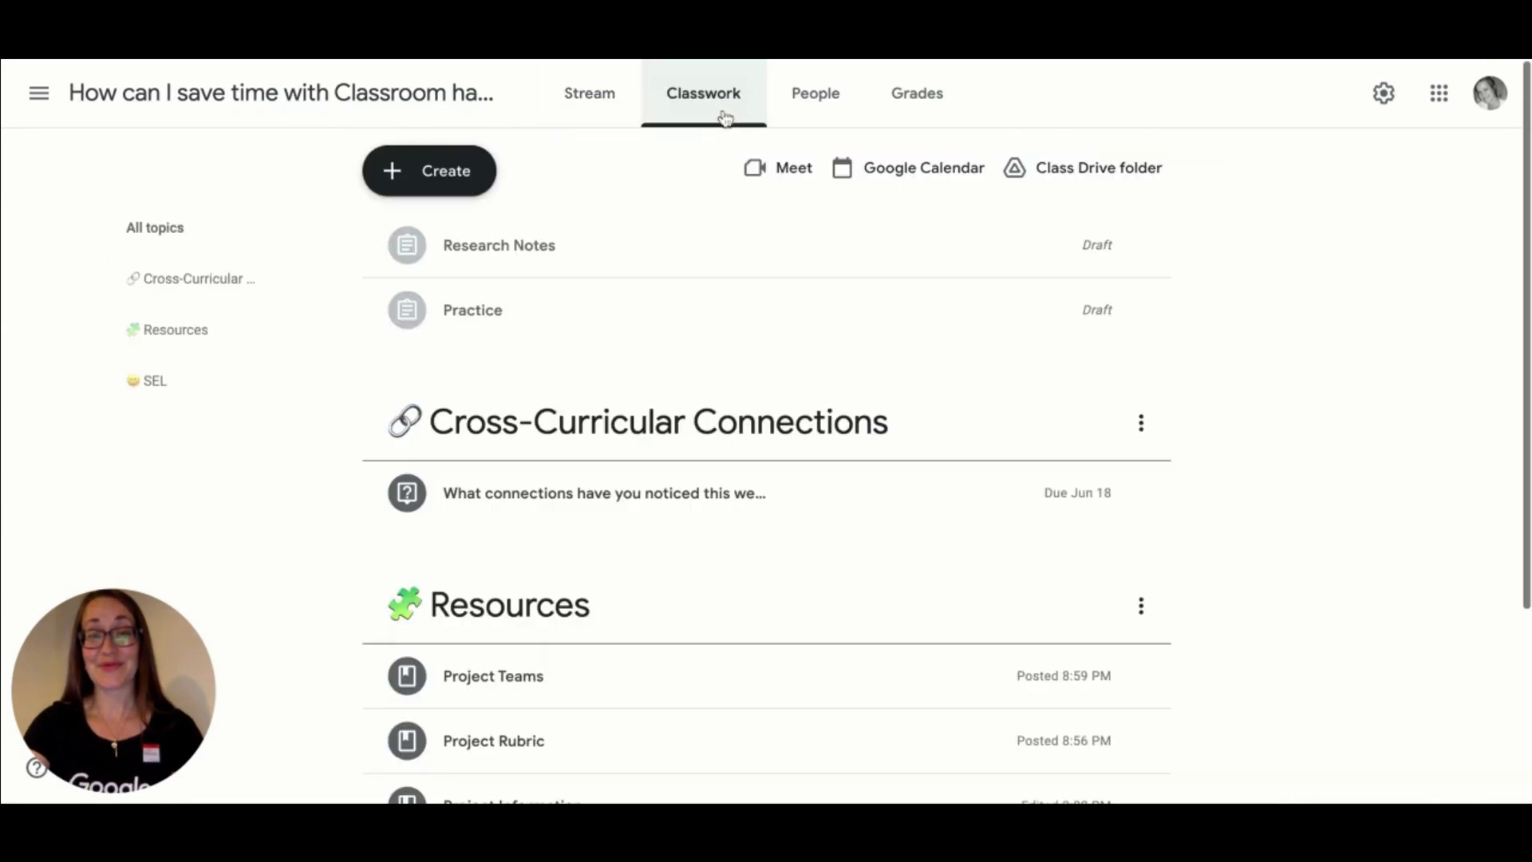
{"action": "left_click", "coordinate": [445, 176]}
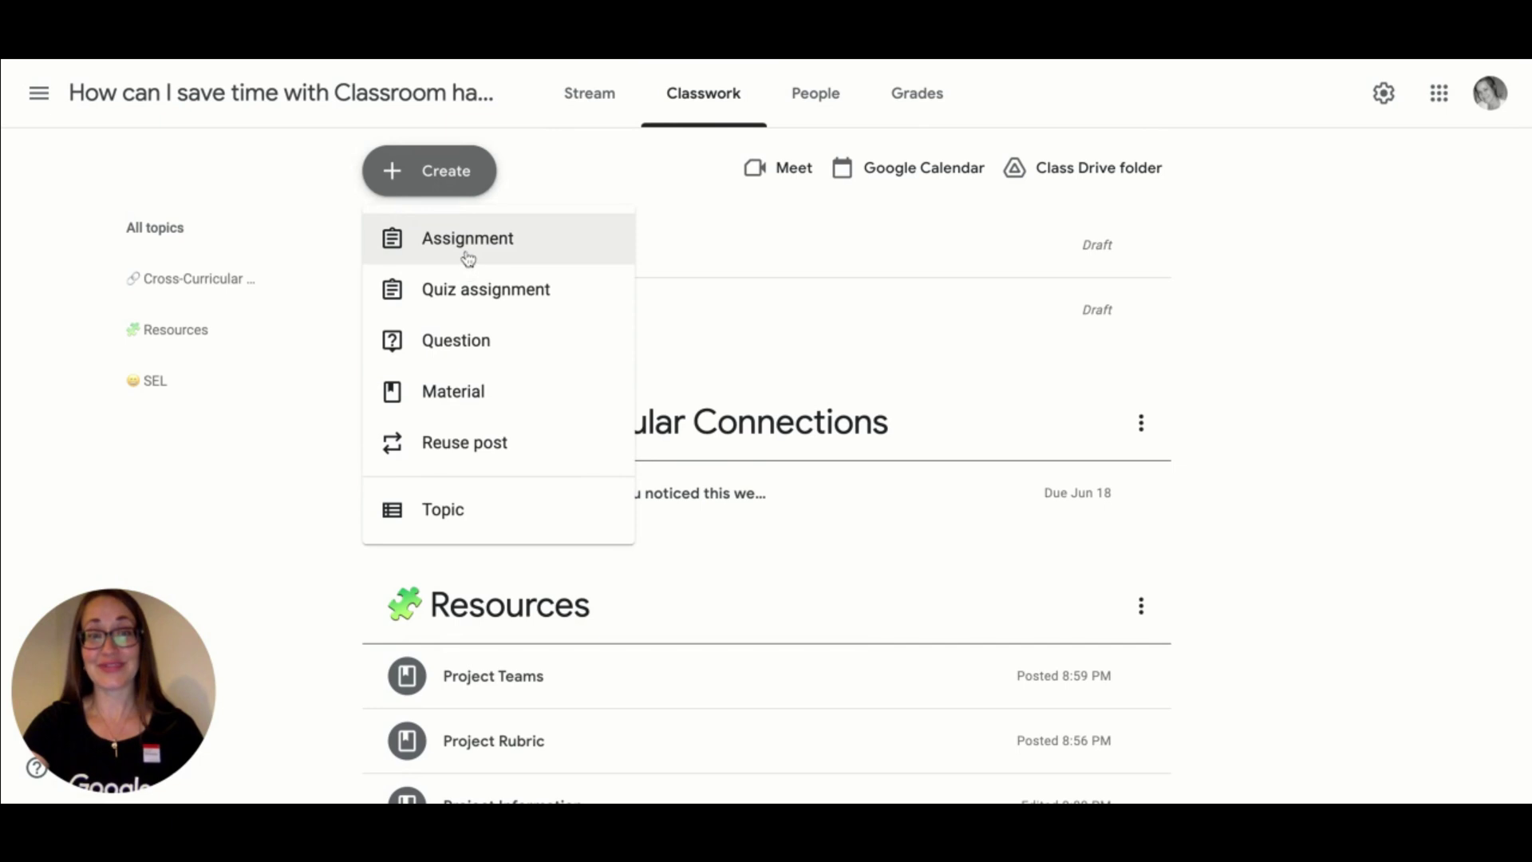
{"action": "left_click", "coordinate": [469, 256]}
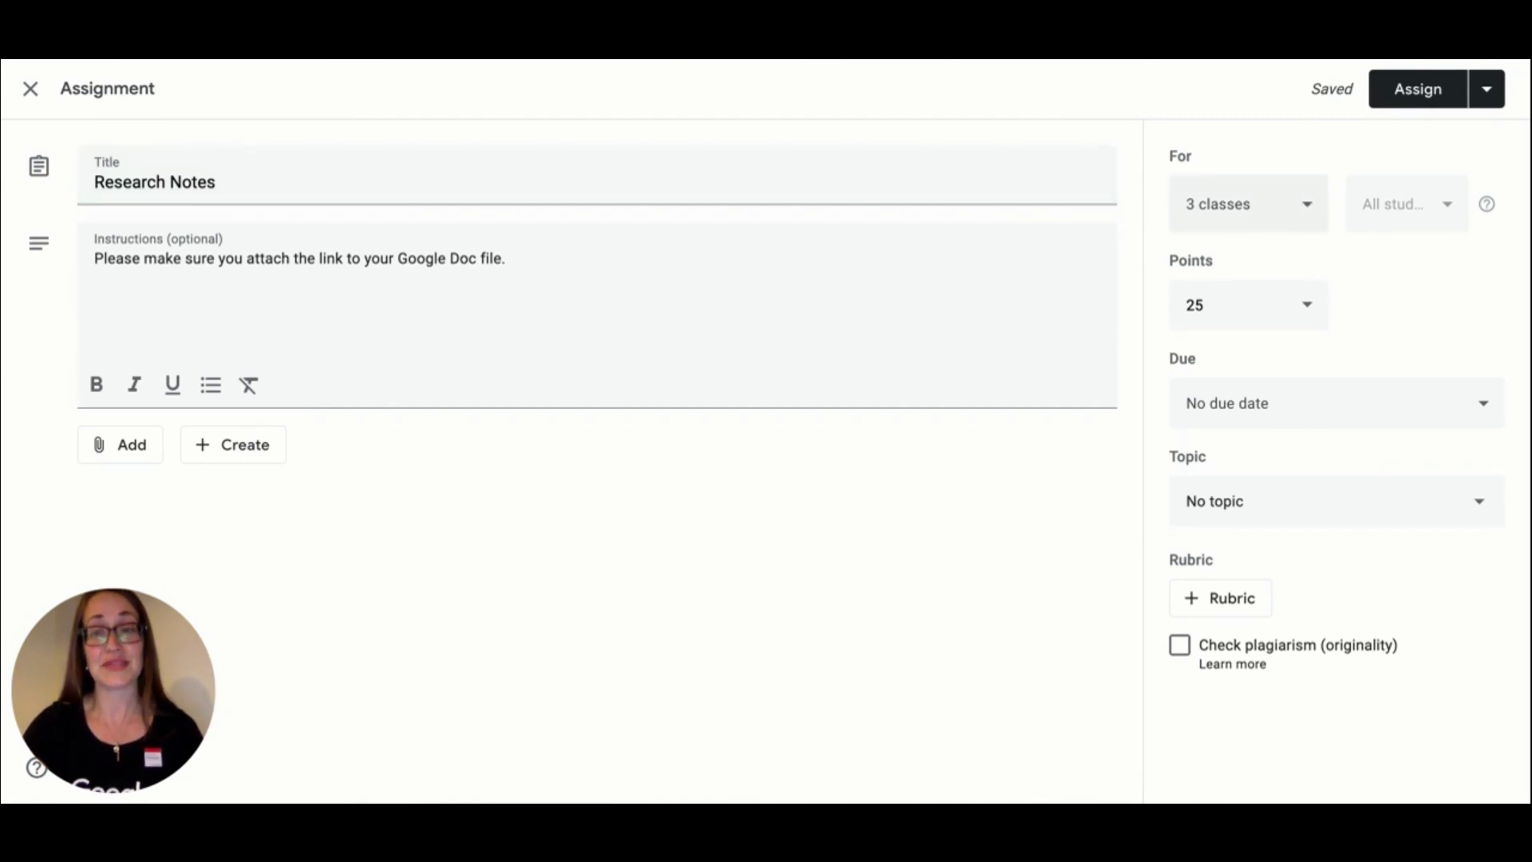
Confirm the Research Notes assignment goes to 3 classes and choose Schedule
{"action": "left_click", "coordinate": [1307, 203]}
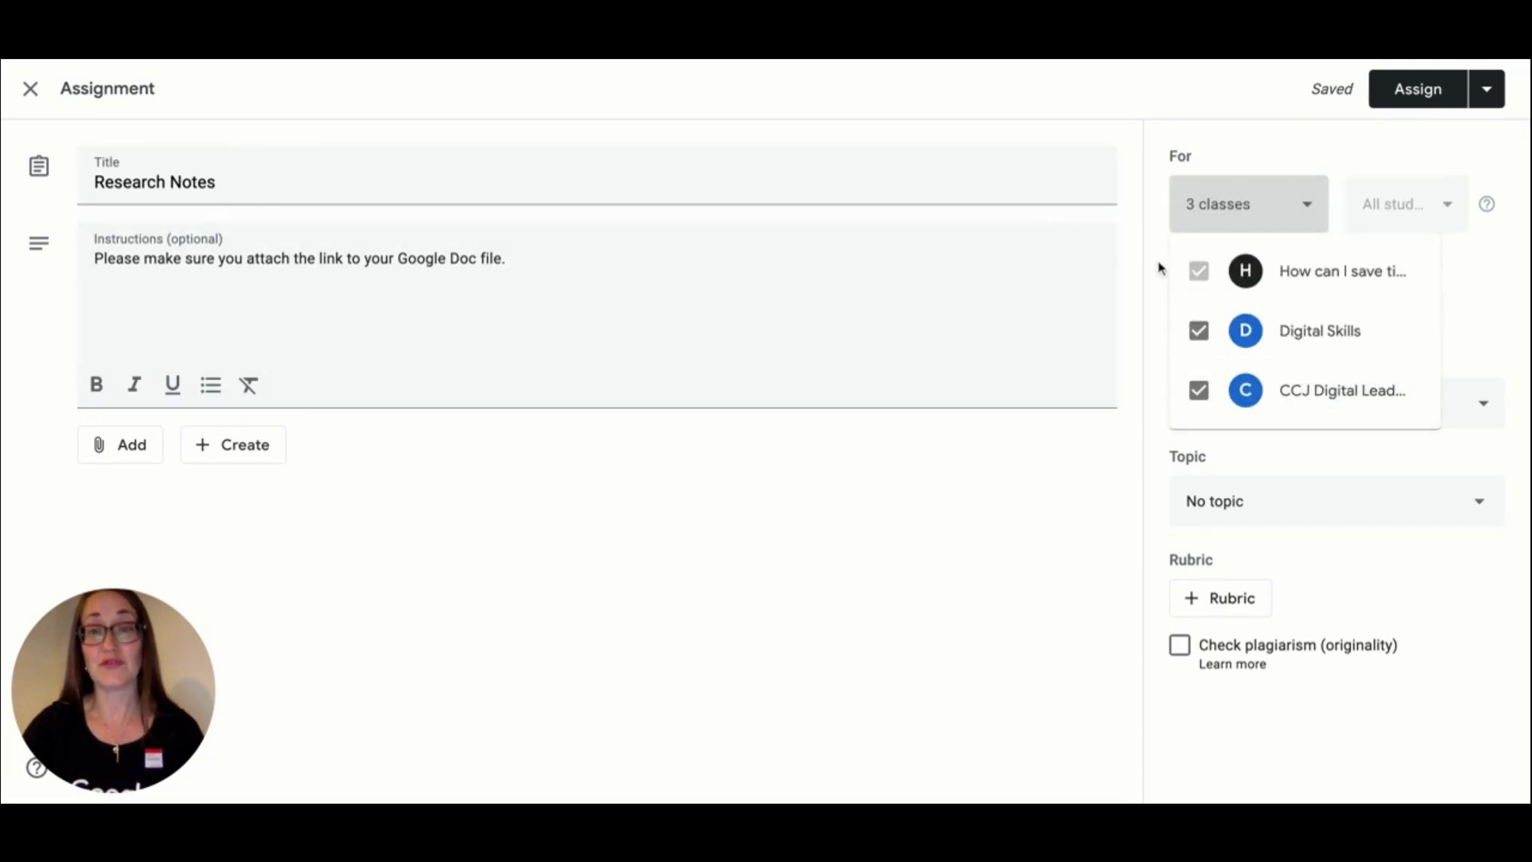
{"action": "left_click", "coordinate": [1489, 94]}
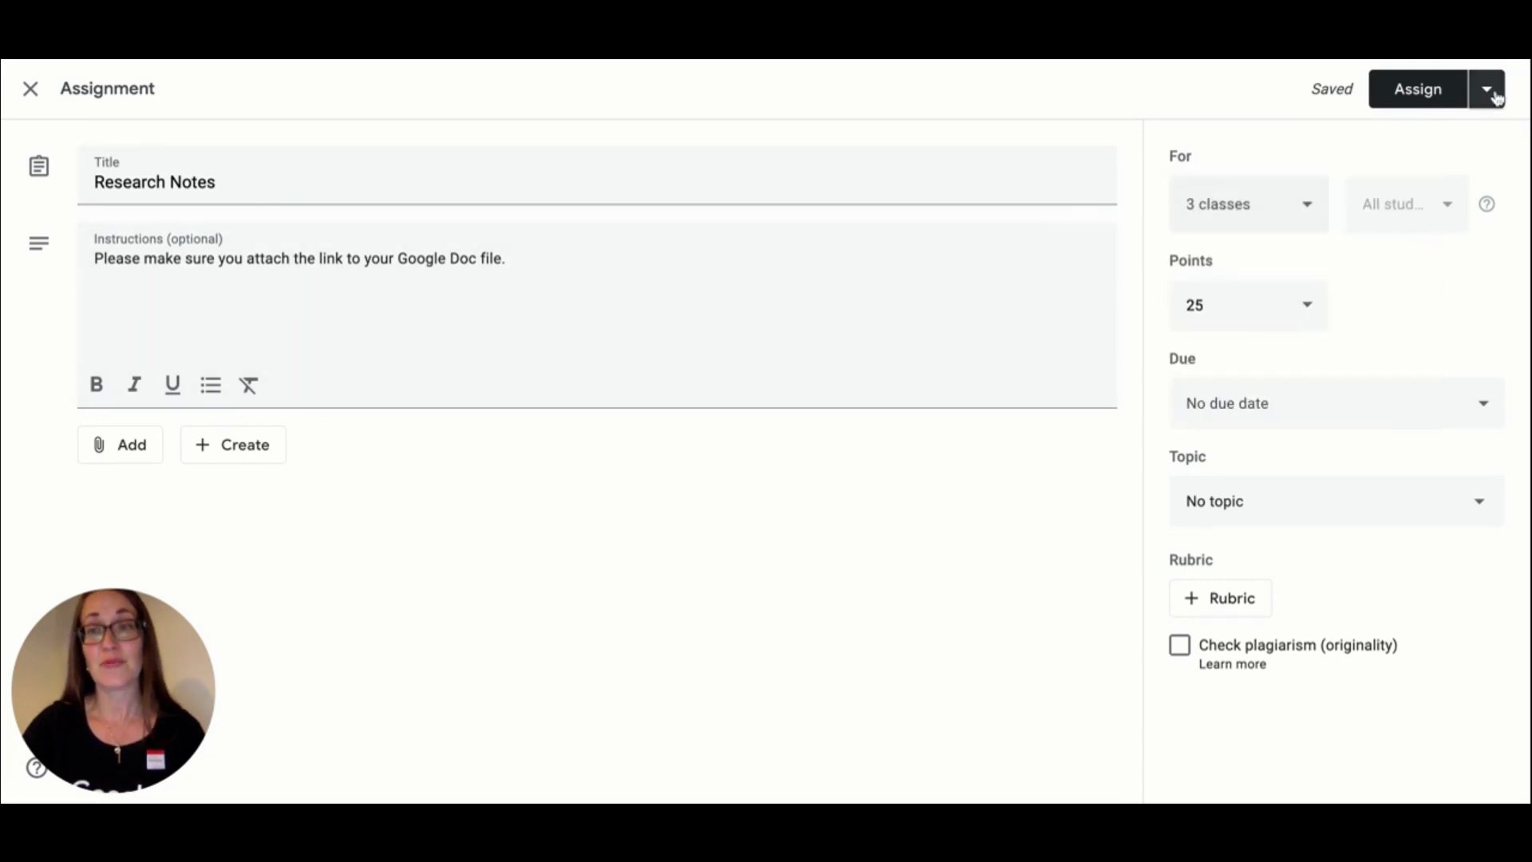
{"action": "left_click", "coordinate": [1490, 94]}
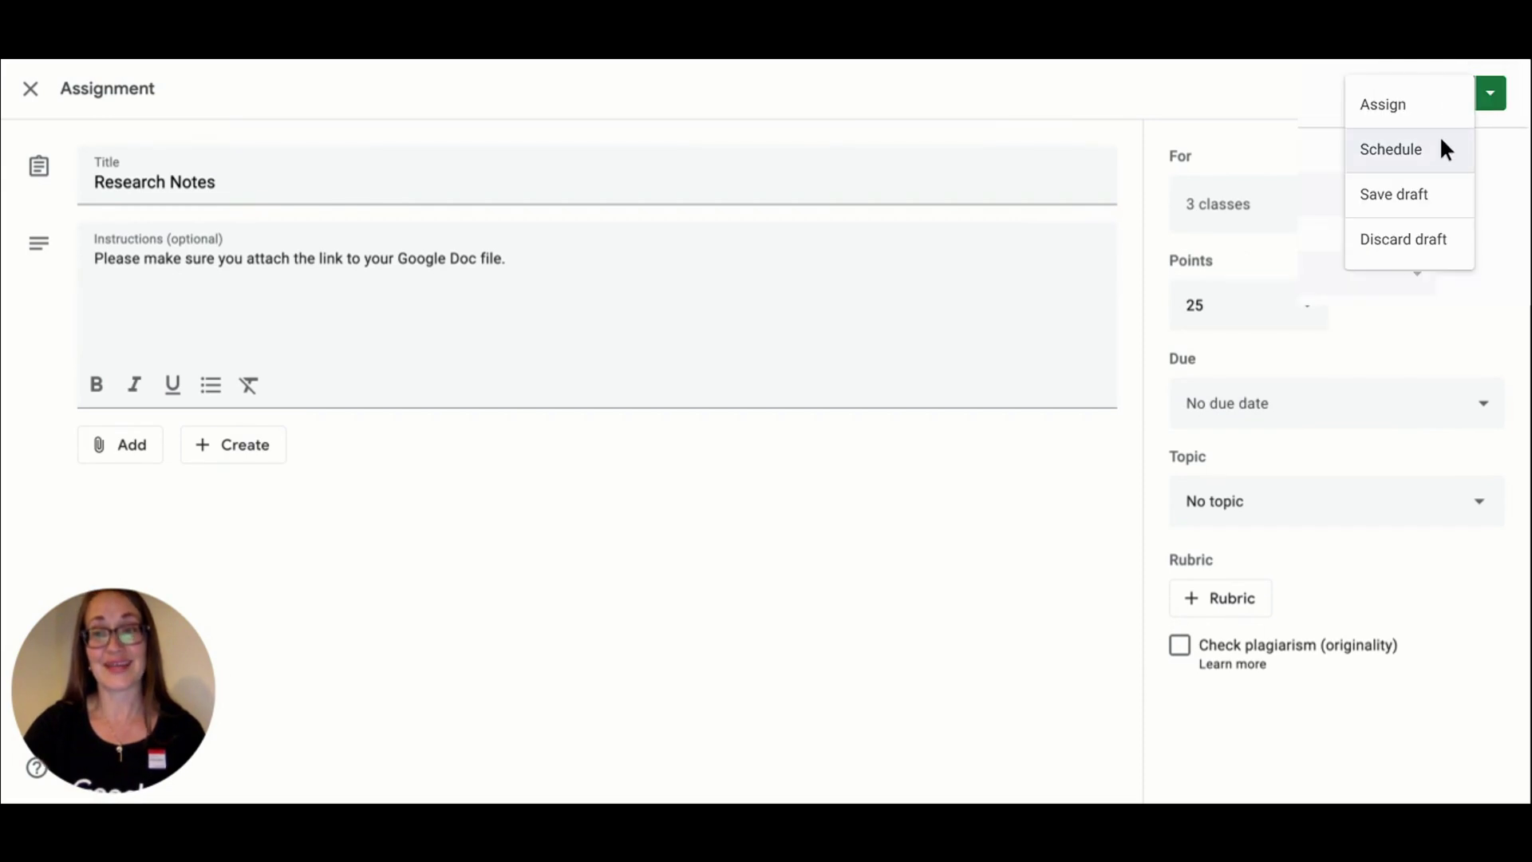
{"action": "left_click", "coordinate": [1440, 148]}
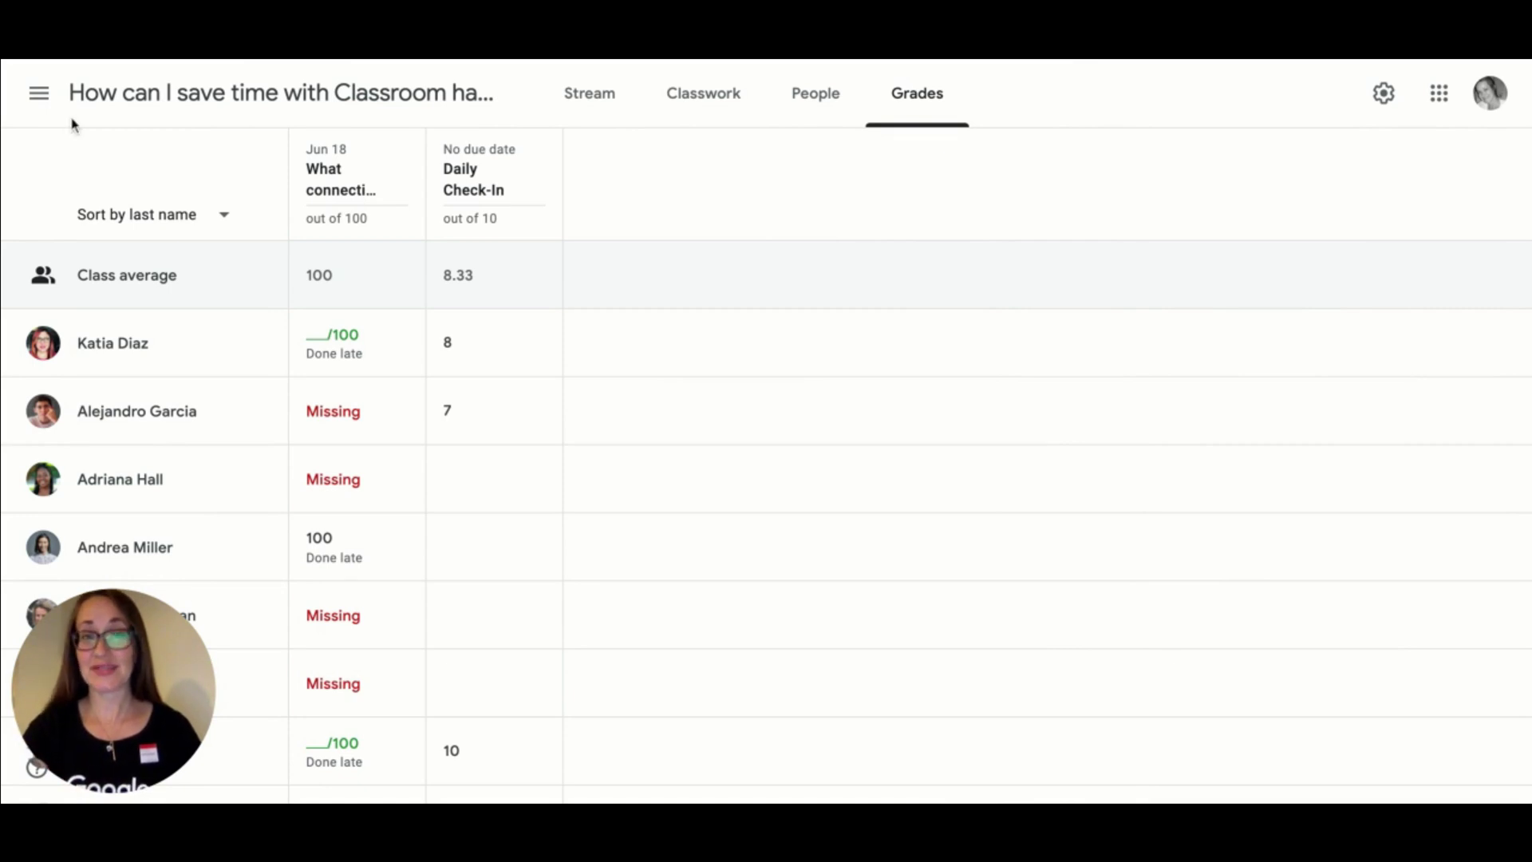
Open the To review list filtered to the Classroom hacks class
{"action": "left_click", "coordinate": [39, 94]}
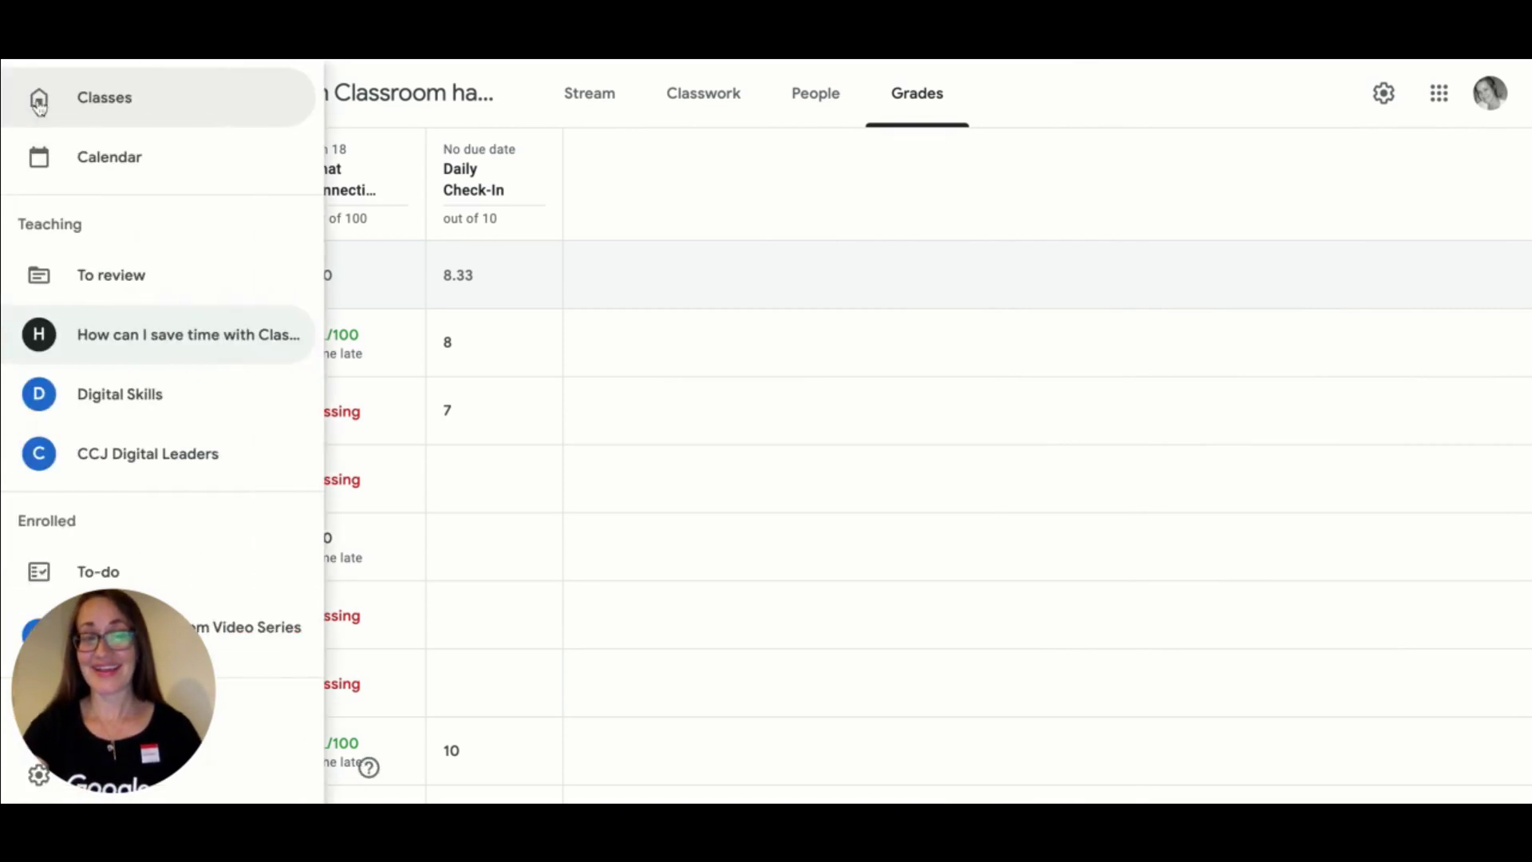
{"action": "left_click", "coordinate": [113, 289]}
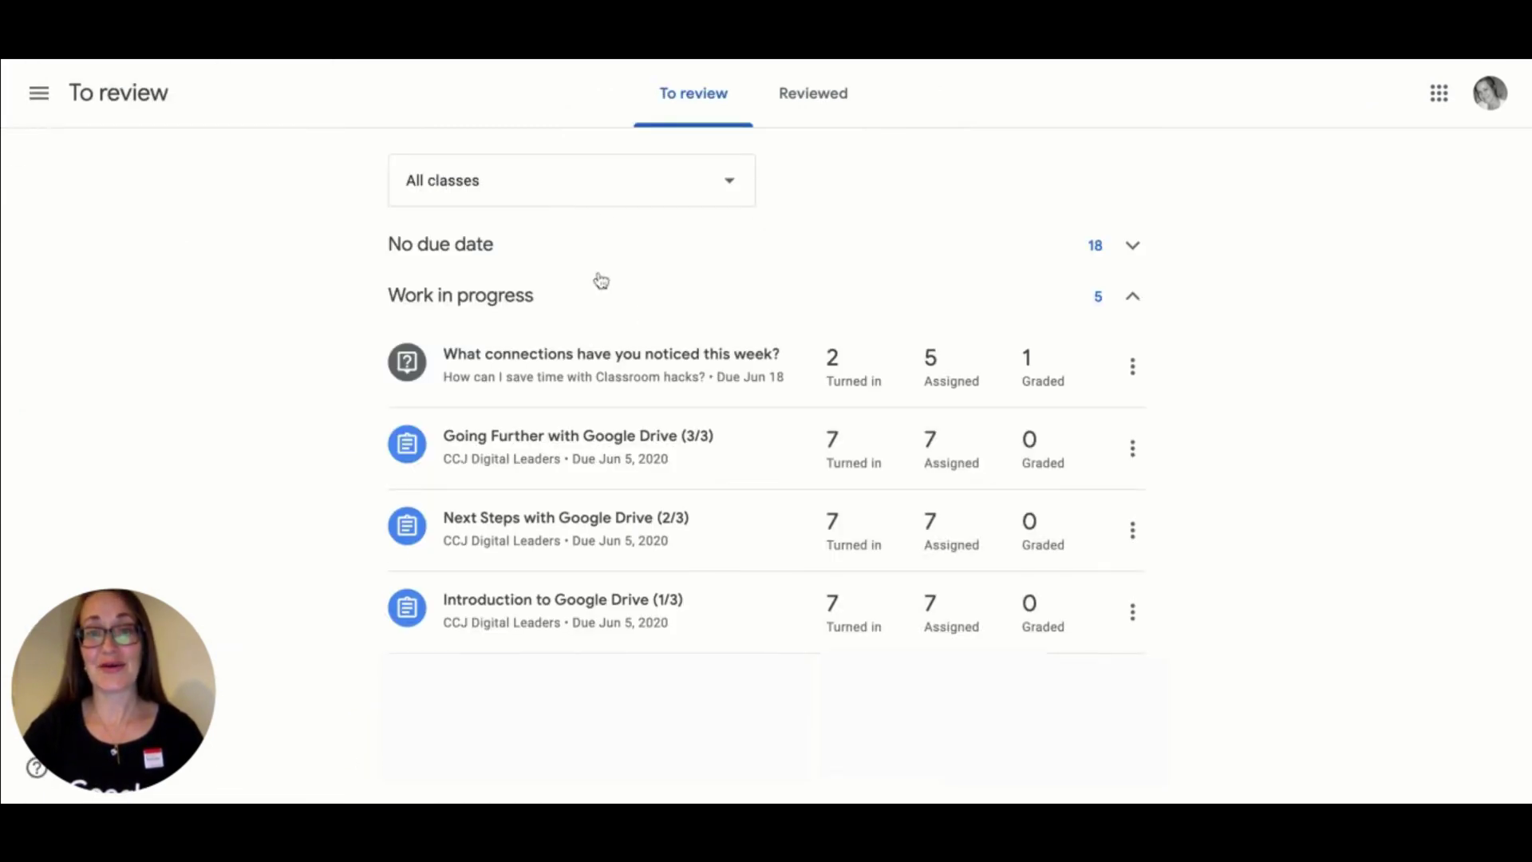
{"action": "left_click", "coordinate": [735, 188]}
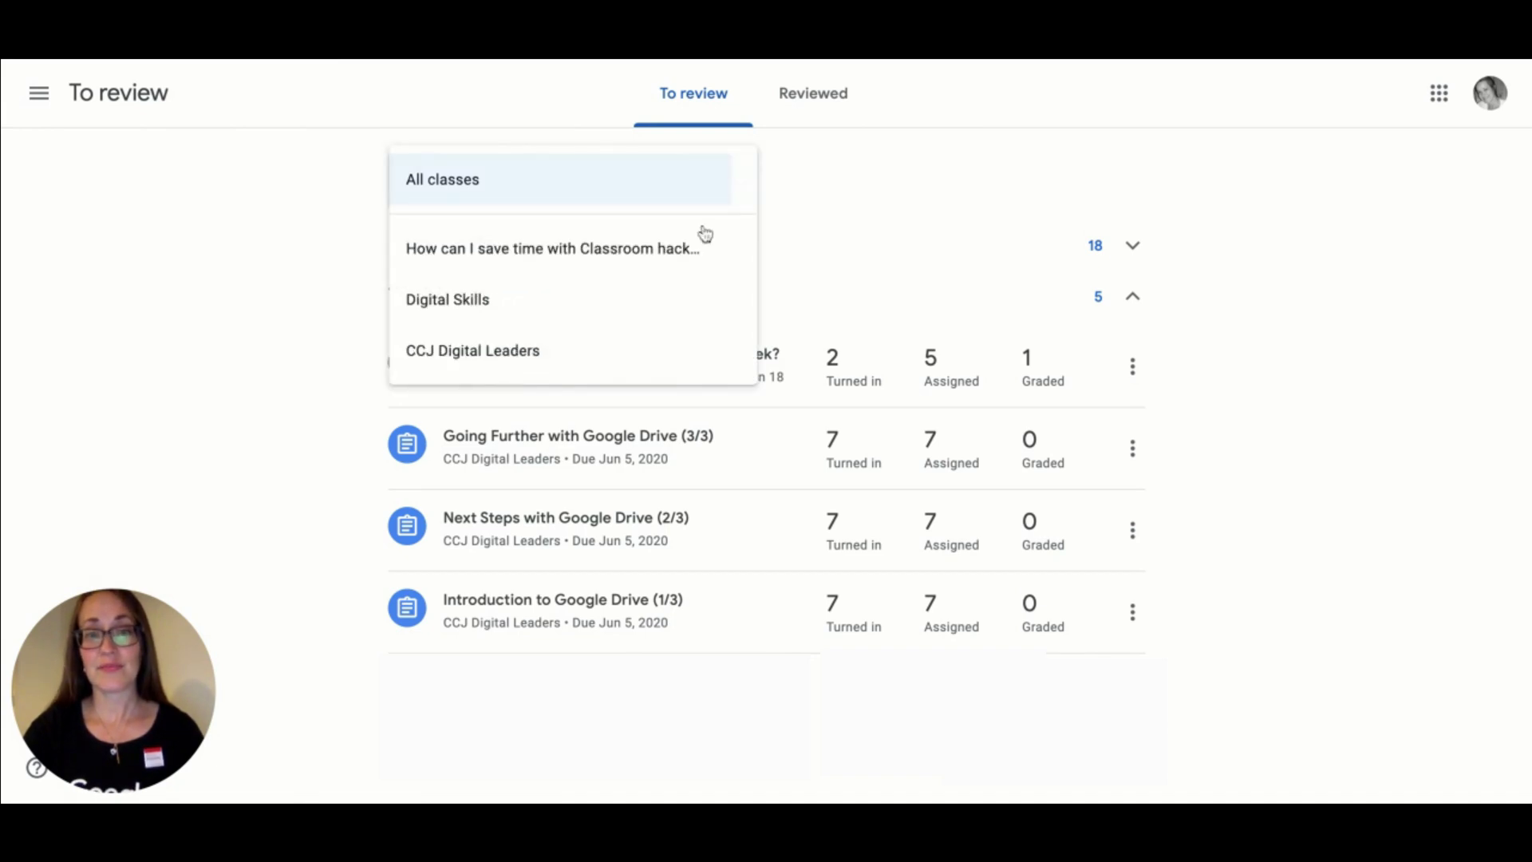
{"action": "left_click", "coordinate": [606, 270]}
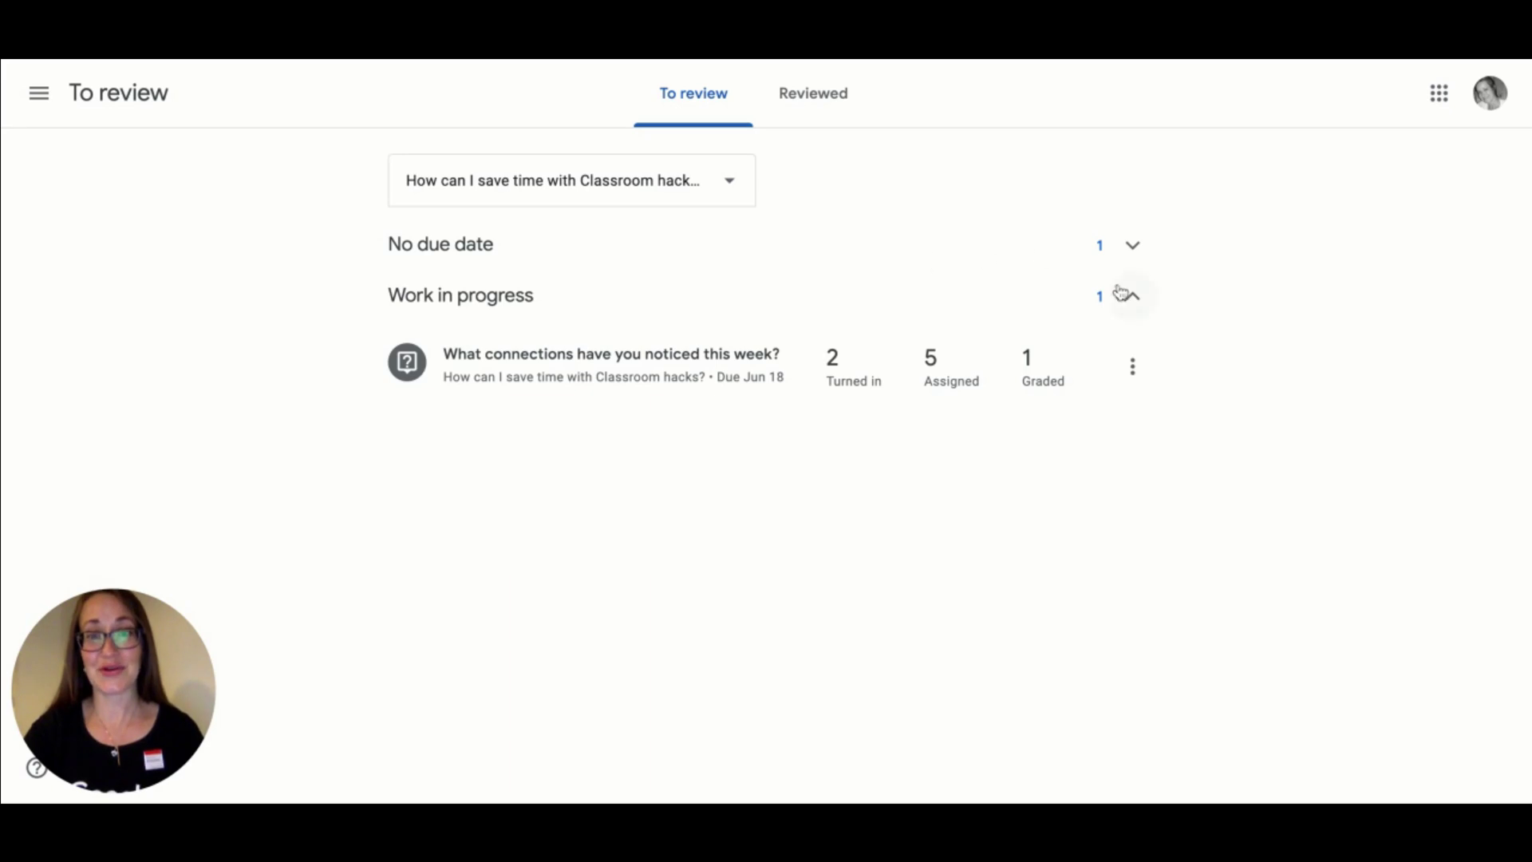
Expand and collapse No due date, then expand the Work in progress section
{"action": "left_click", "coordinate": [1132, 245]}
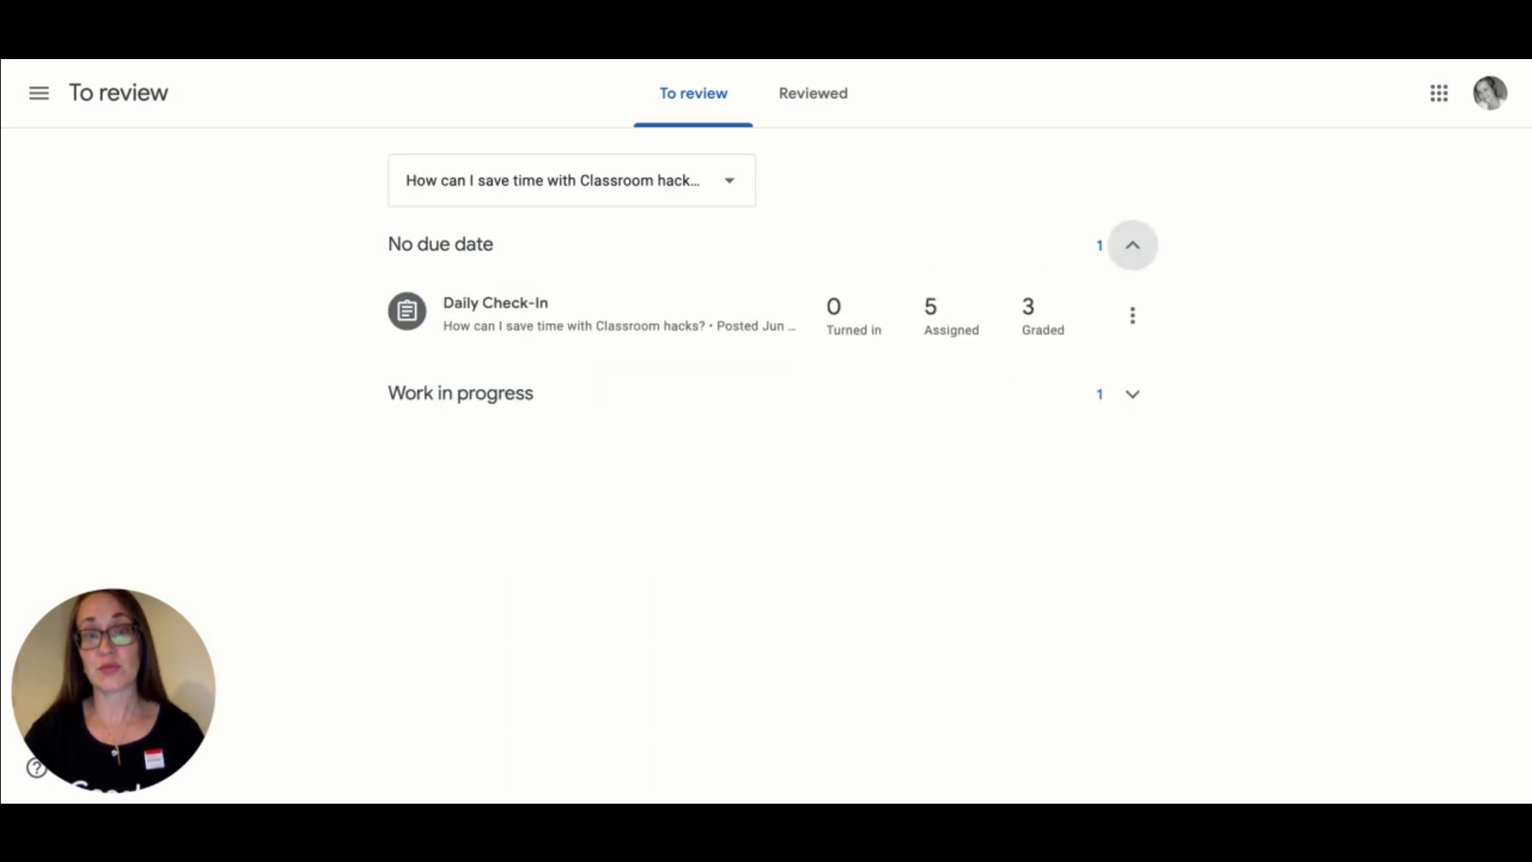
{"action": "left_click", "coordinate": [1133, 245]}
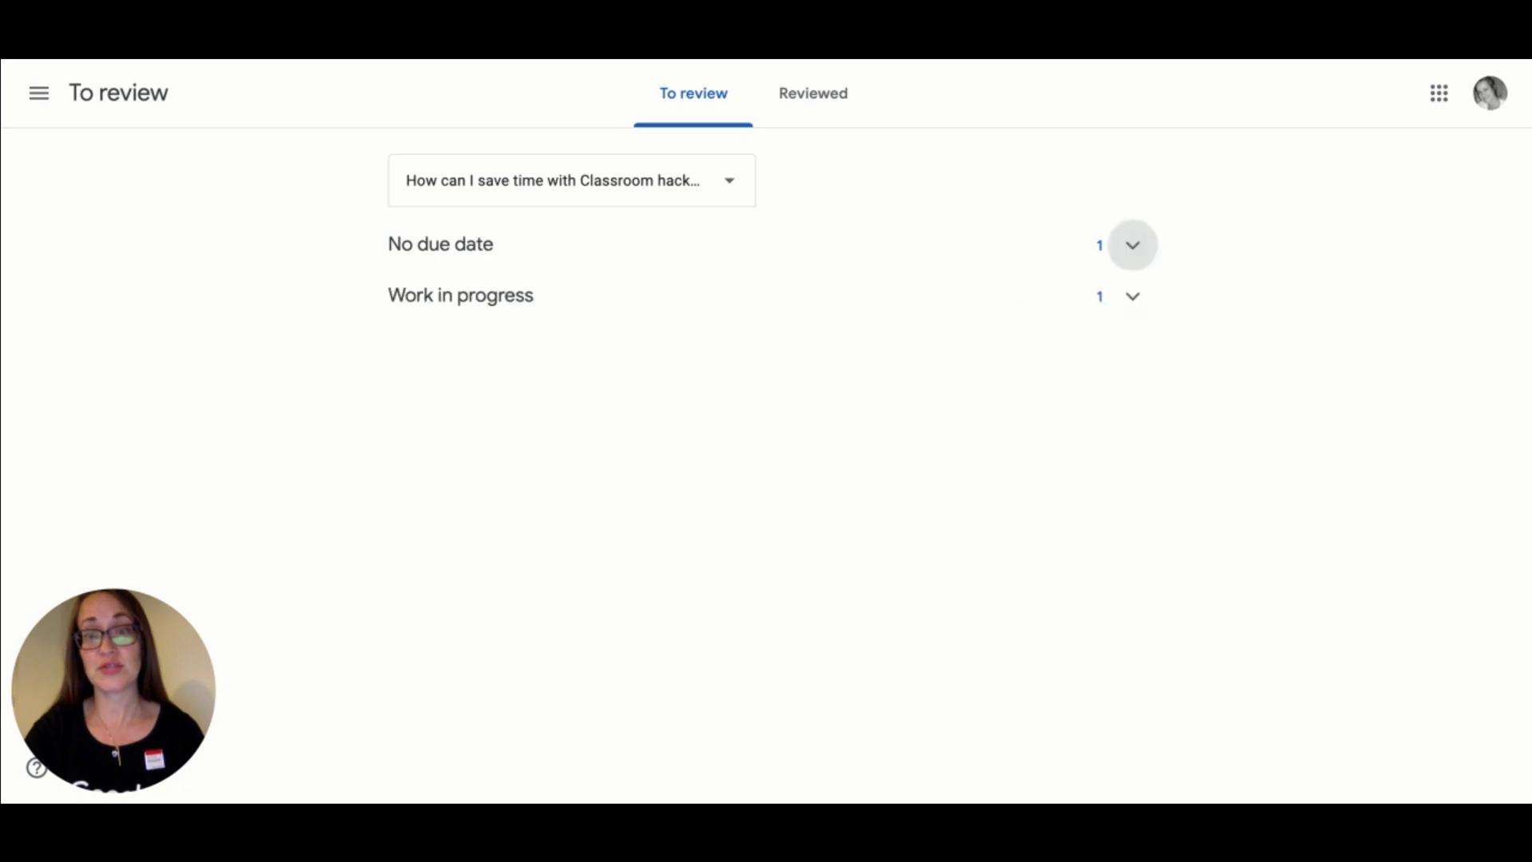
{"action": "left_click", "coordinate": [1134, 307]}
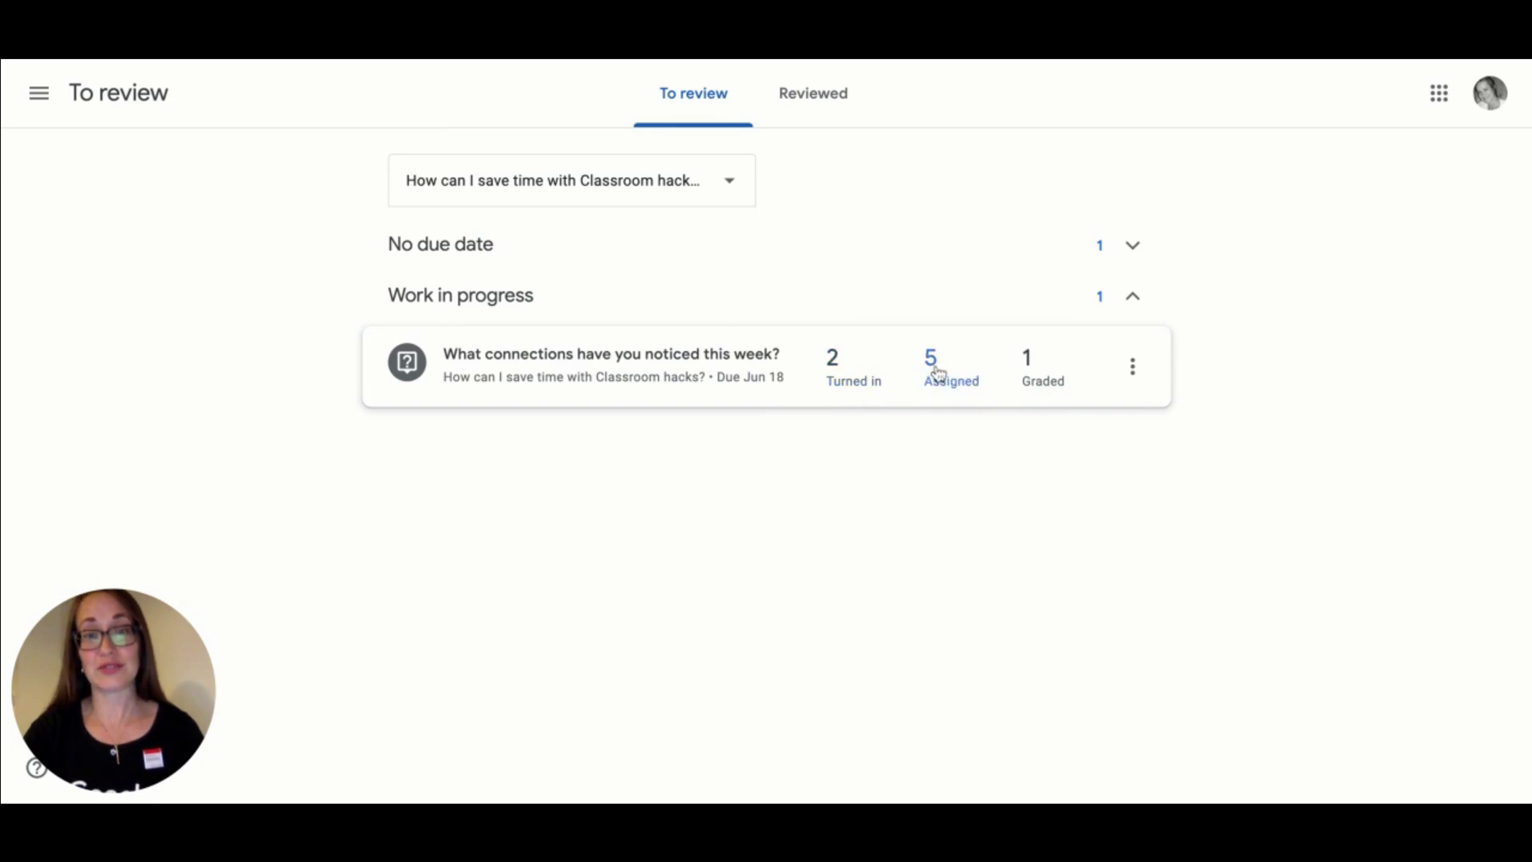
Open the navigation drawer showing teaching classes, To review and To-do
{"action": "left_click", "coordinate": [37, 97]}
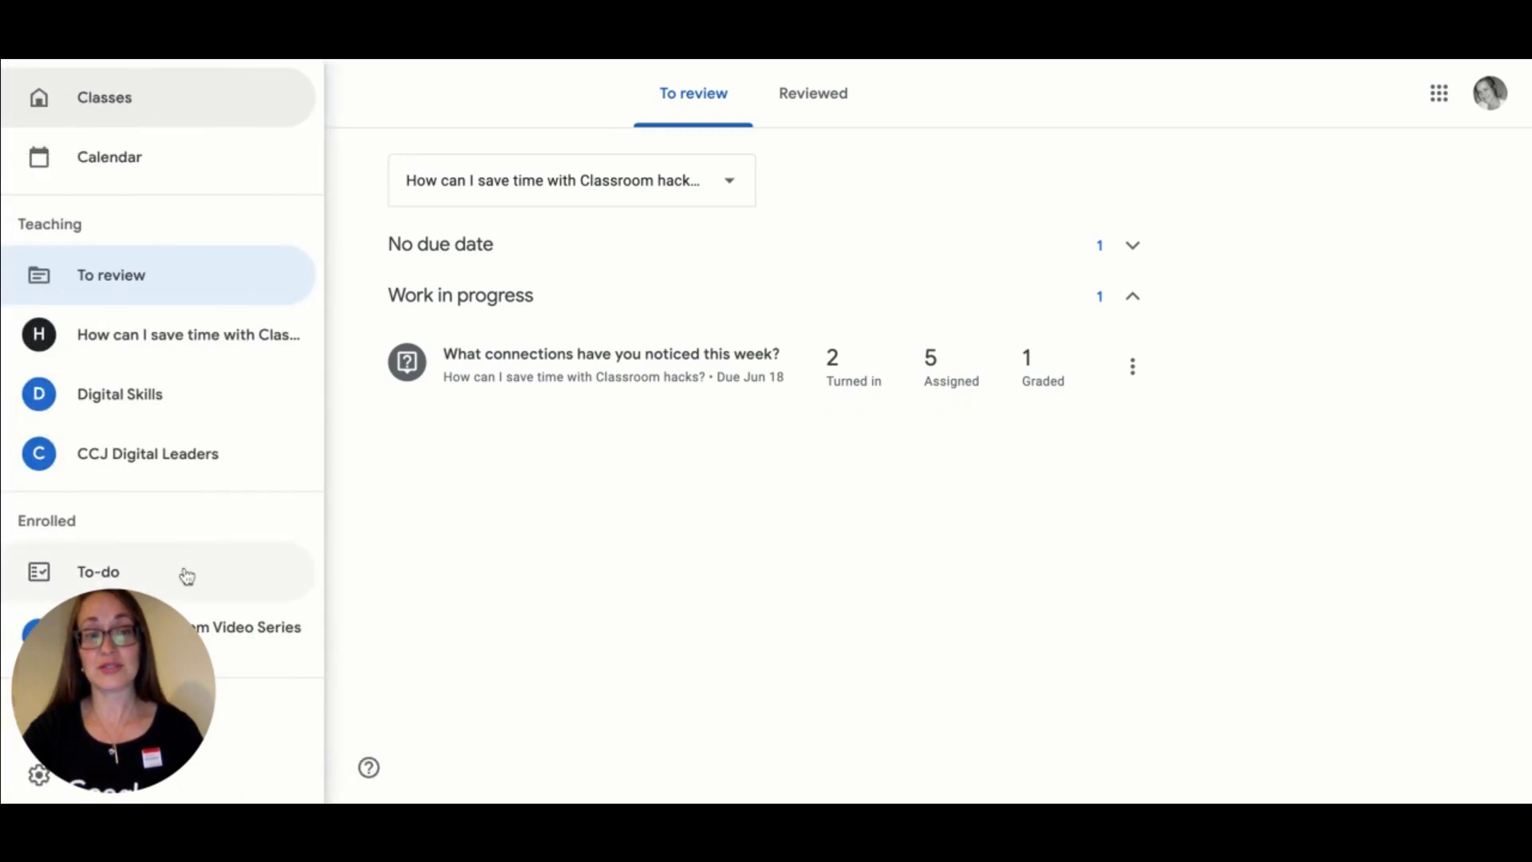